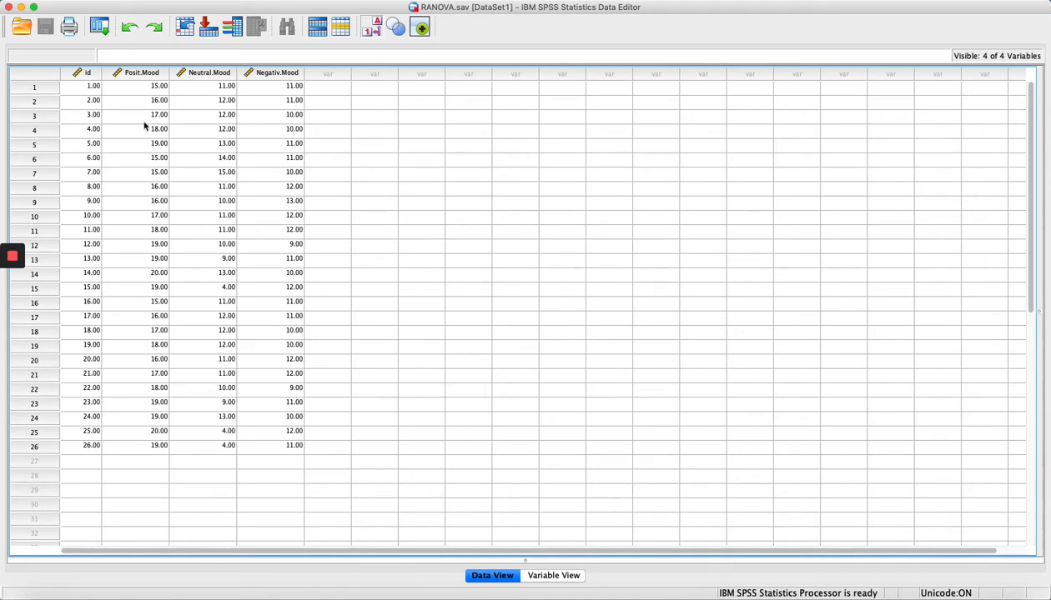
# Inspect the id, Posit.Mood, Neutral.Mood and Negativ.Mood columns and the first three id values.
pyautogui.click(86, 74)
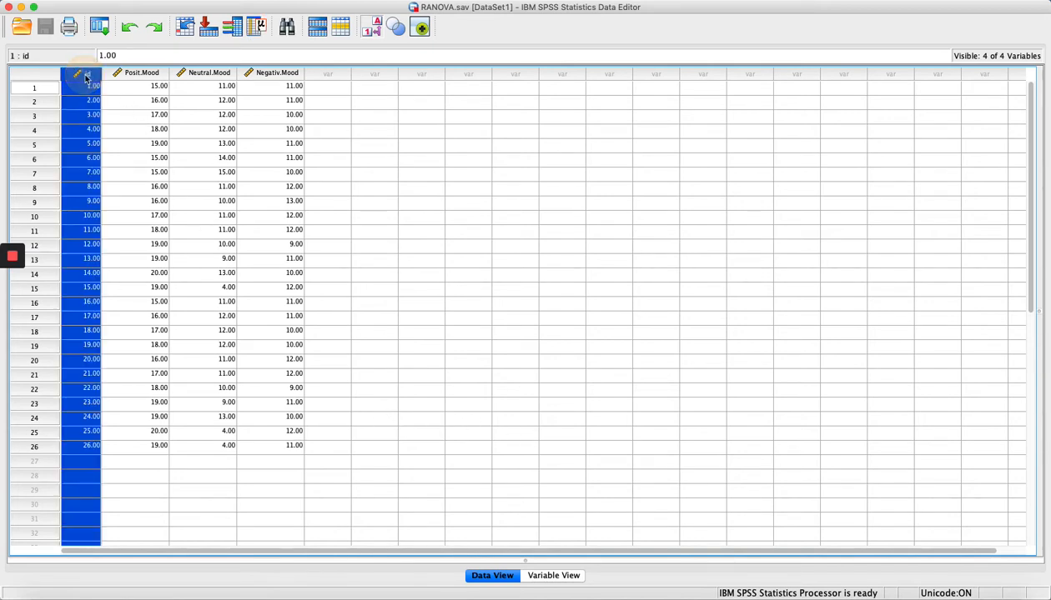
pyautogui.click(133, 77)
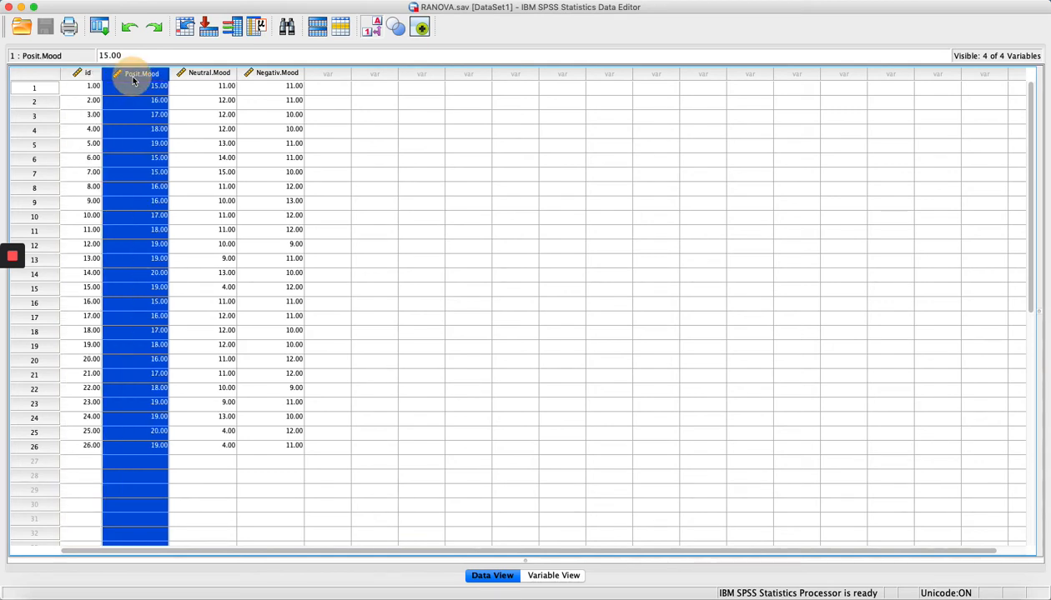
pyautogui.click(197, 74)
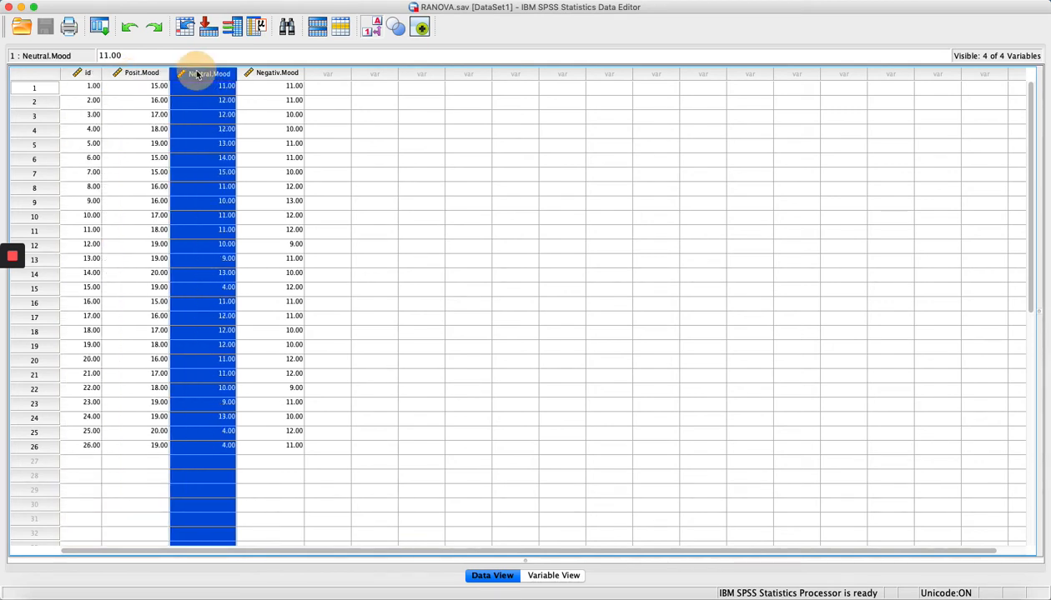
pyautogui.click(276, 74)
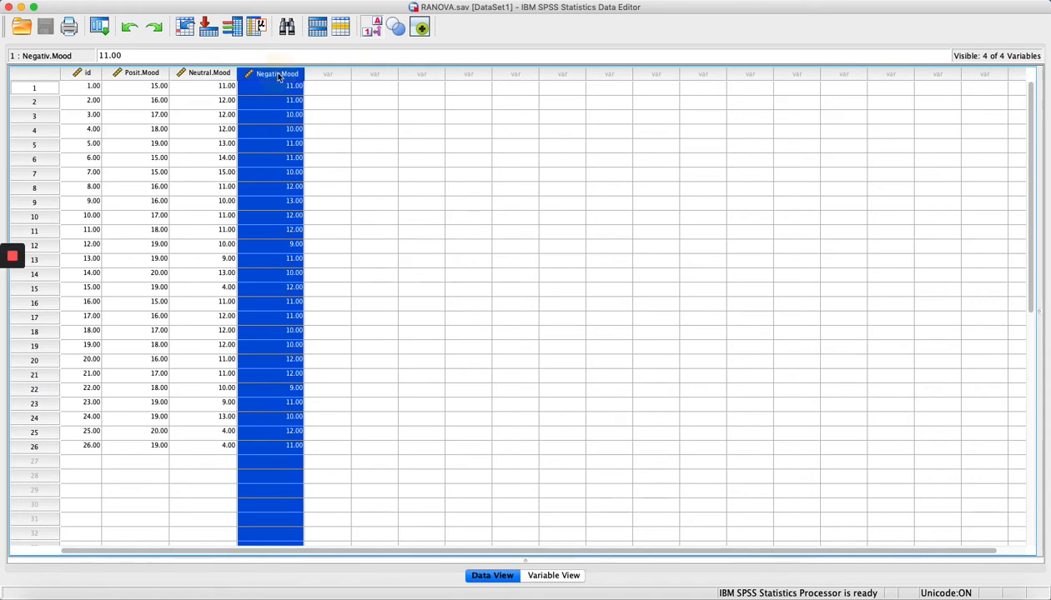
pyautogui.click(430, 196)
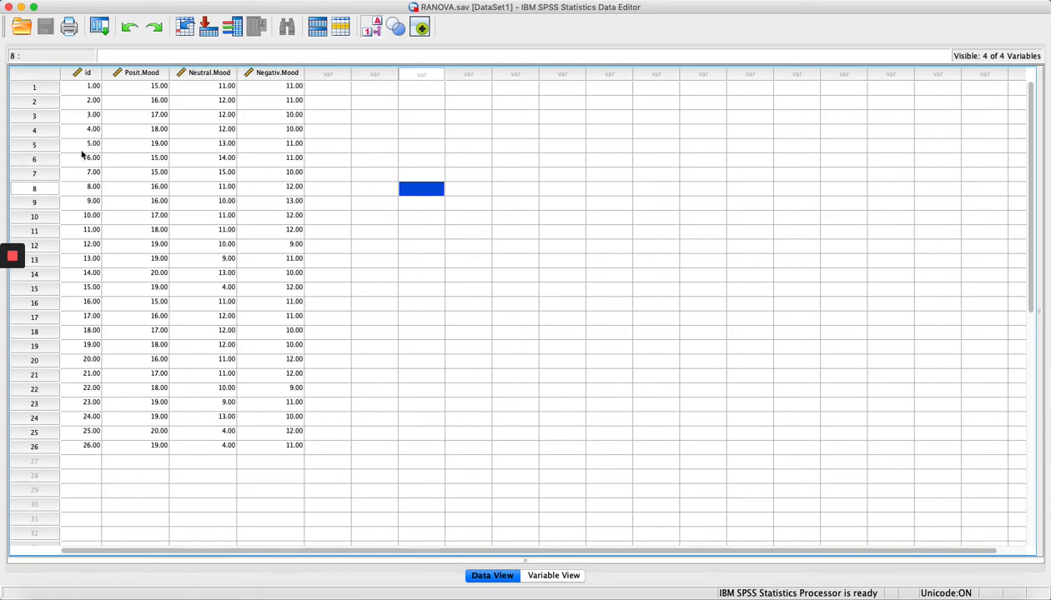
pyautogui.click(87, 89)
pyautogui.click(83, 106)
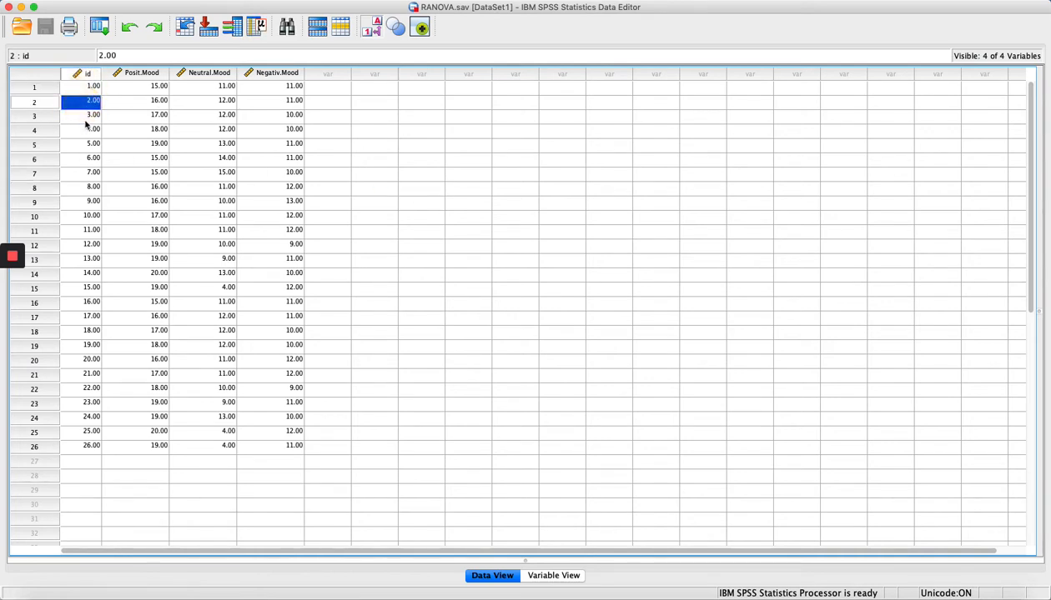
pyautogui.click(84, 118)
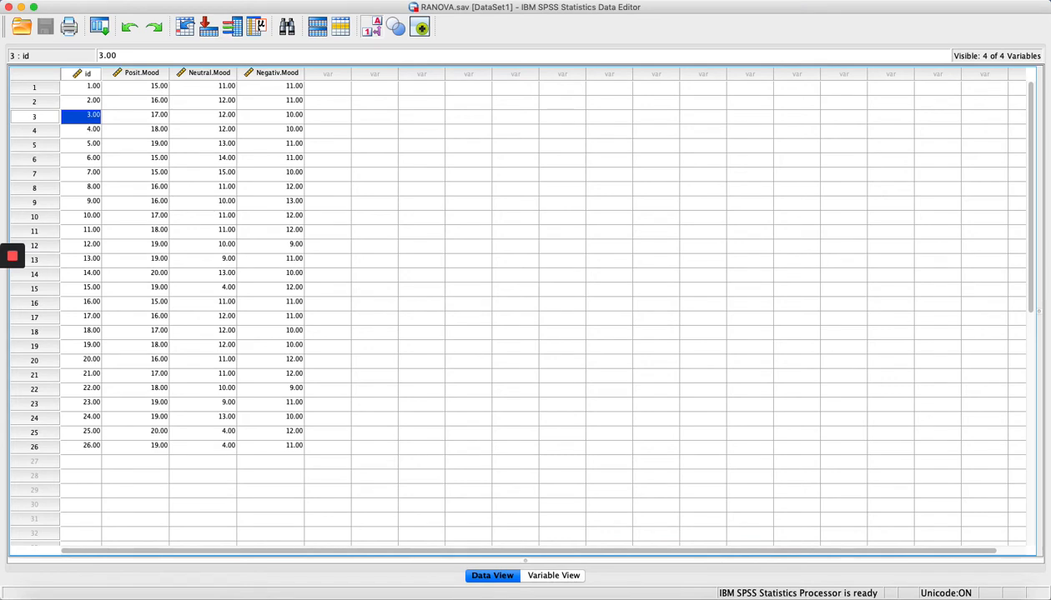
# In General Linear Model > Repeated Measures, replace factor1 with Mood, give it 3 levels, and define it.
pyautogui.click(287, 1)
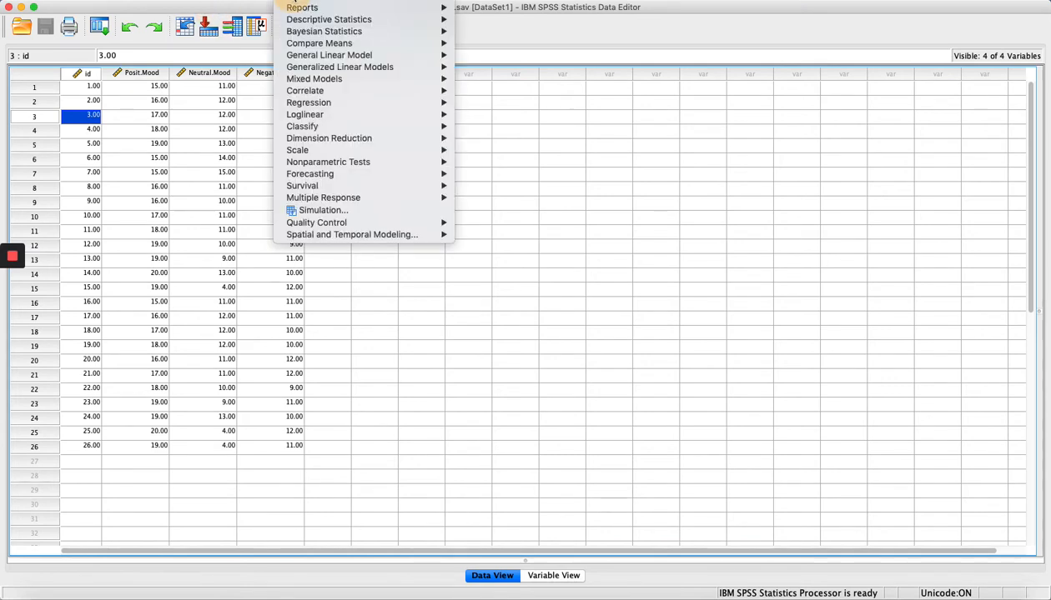
pyautogui.moveTo(316, 55)
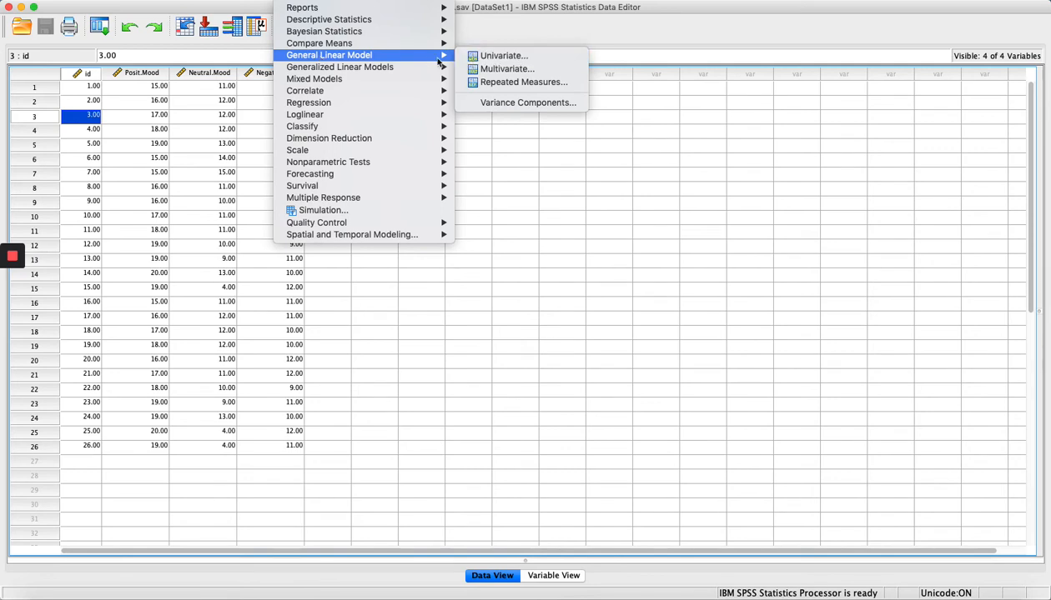
pyautogui.click(517, 83)
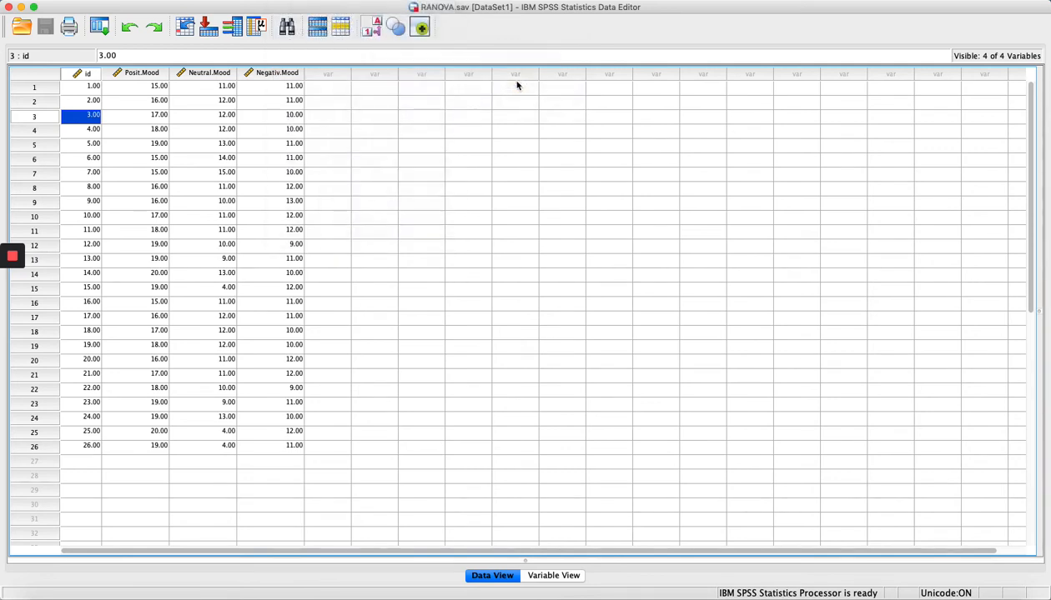
pyautogui.doubleClick(486, 141)
pyautogui.moveTo(485, 140)
pyautogui.mouseDown()
pyautogui.moveTo(439, 139)
pyautogui.moveTo(467, 138)
pyautogui.mouseUp()
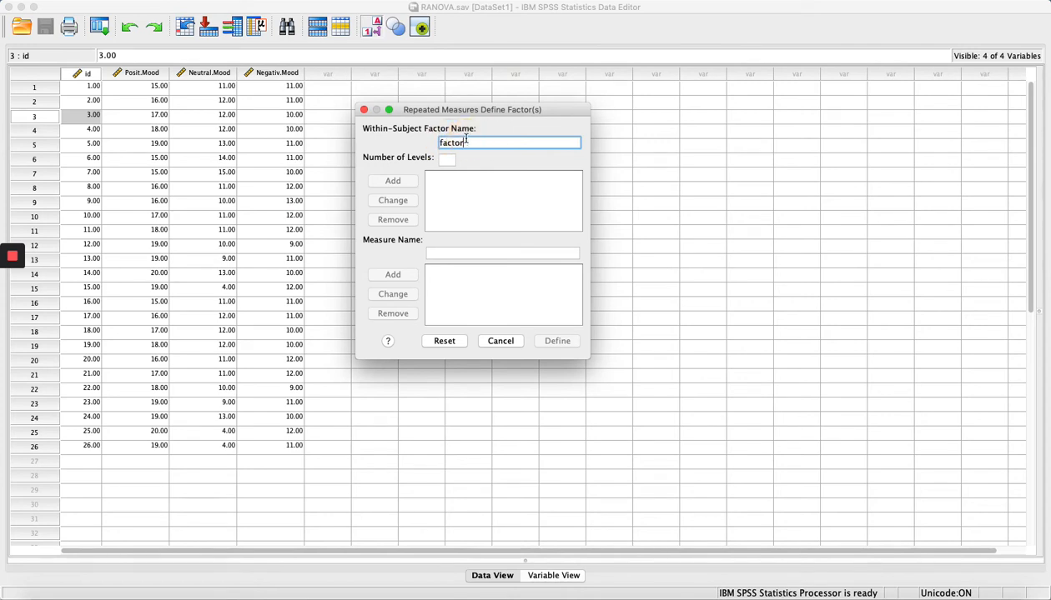
pyautogui.press('BackSpace')
pyautogui.press('BackSpace')
pyautogui.press('BackSpace')
pyautogui.press('BackSpace')
pyautogui.press('BackSpace')
pyautogui.press('BackSpace')
pyautogui.press('BackSpace')
pyautogui.write('Mood')
pyautogui.click(450, 164)
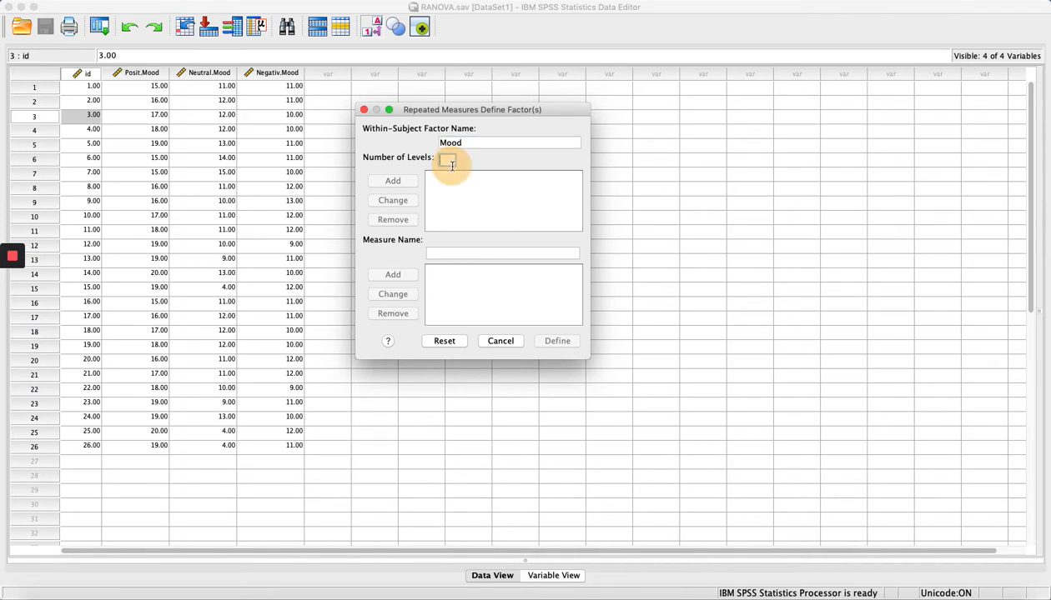
pyautogui.write('3')
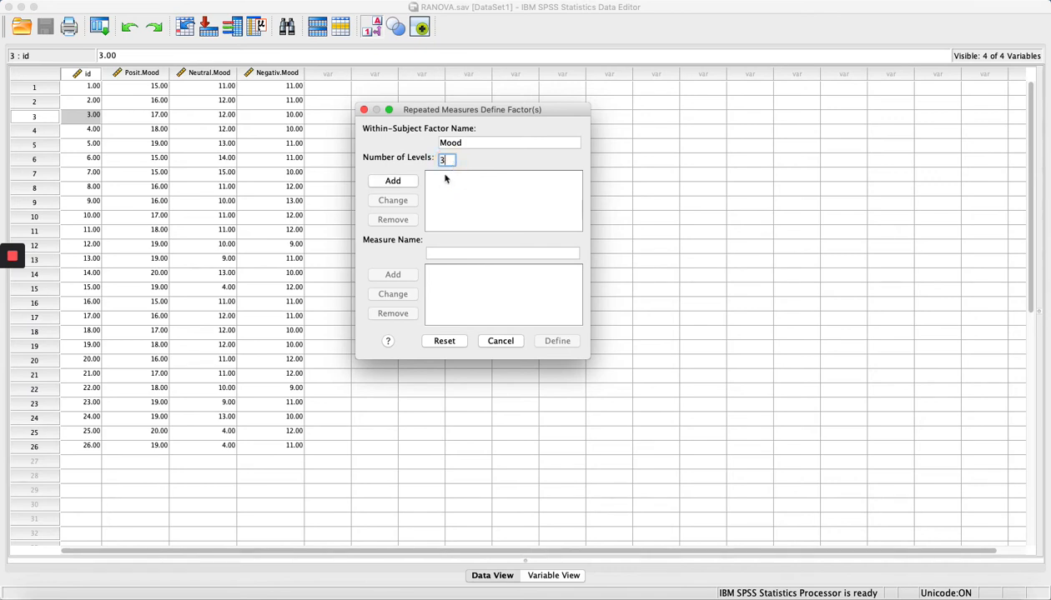
pyautogui.click(411, 184)
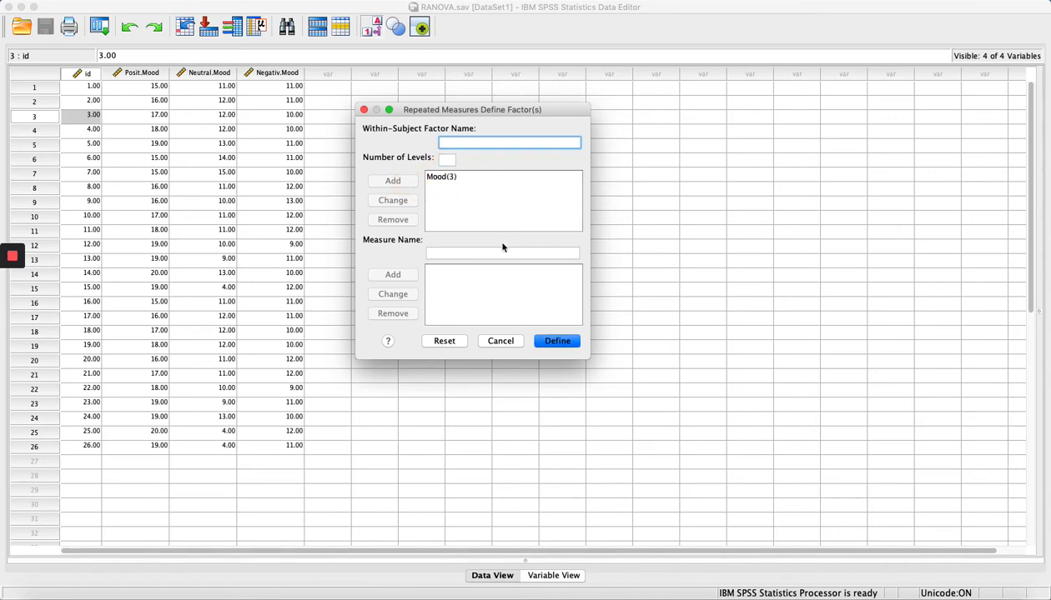
pyautogui.click(558, 342)
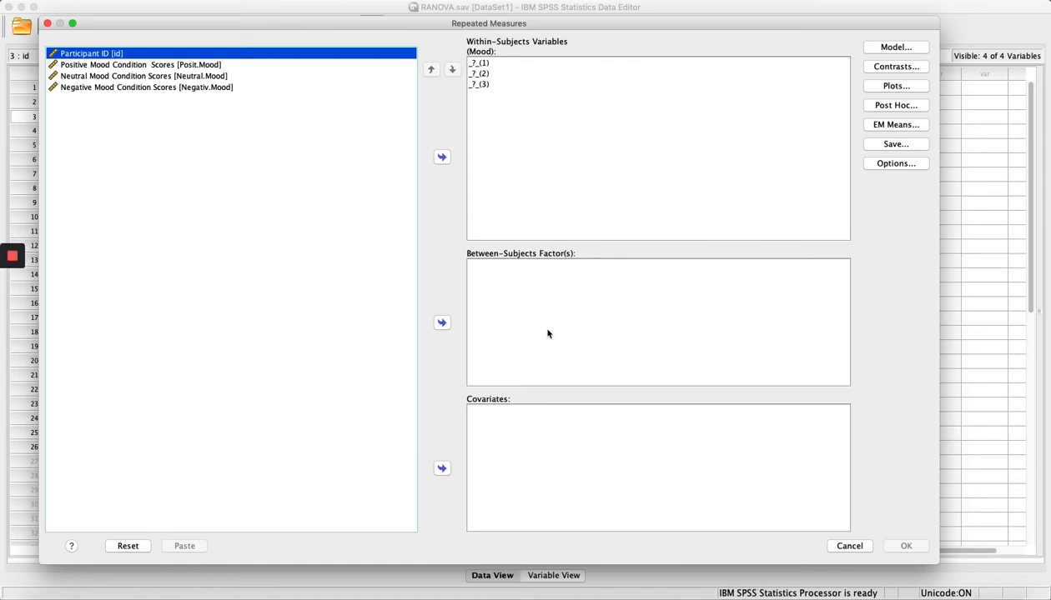
# Move Posit.Mood, Neutral.Mood and Negativ.Mood into the three Mood level slots.
pyautogui.click(121, 67)
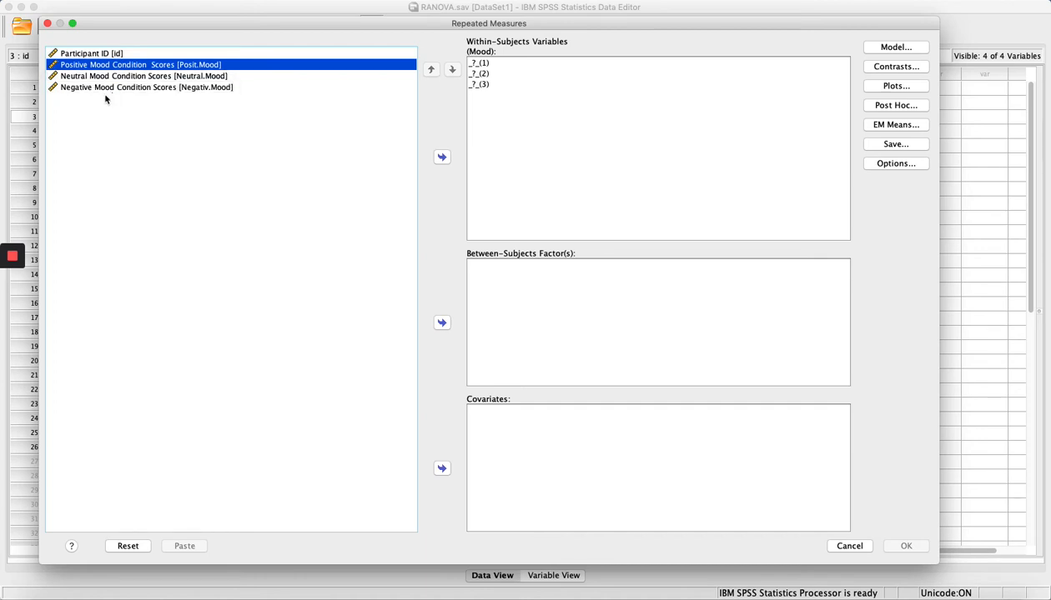
pyautogui.keyDown('shift'); pyautogui.click(105, 92); pyautogui.keyUp('shift')
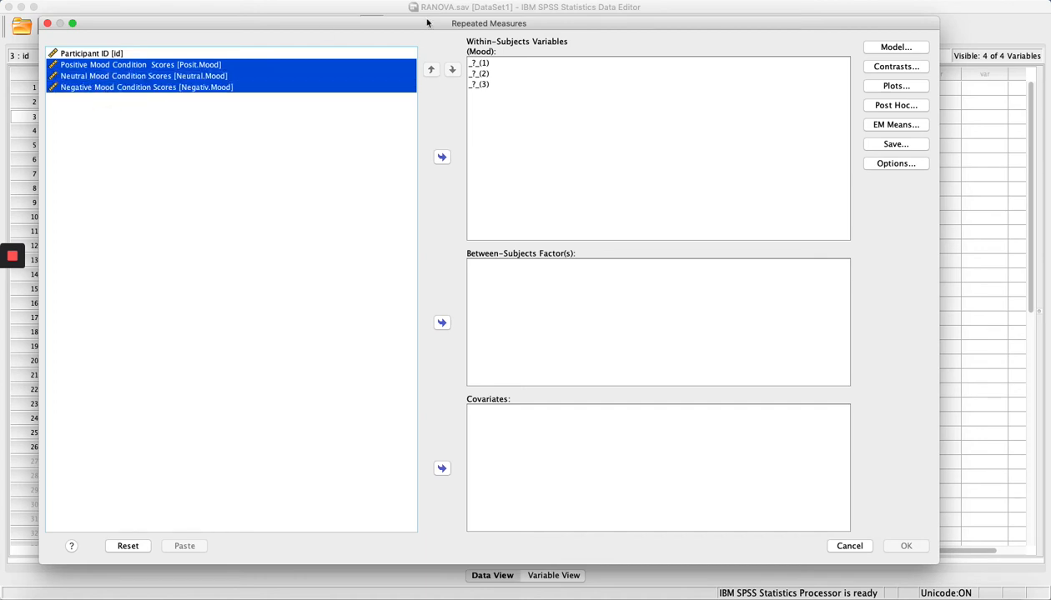
pyautogui.click(442, 159)
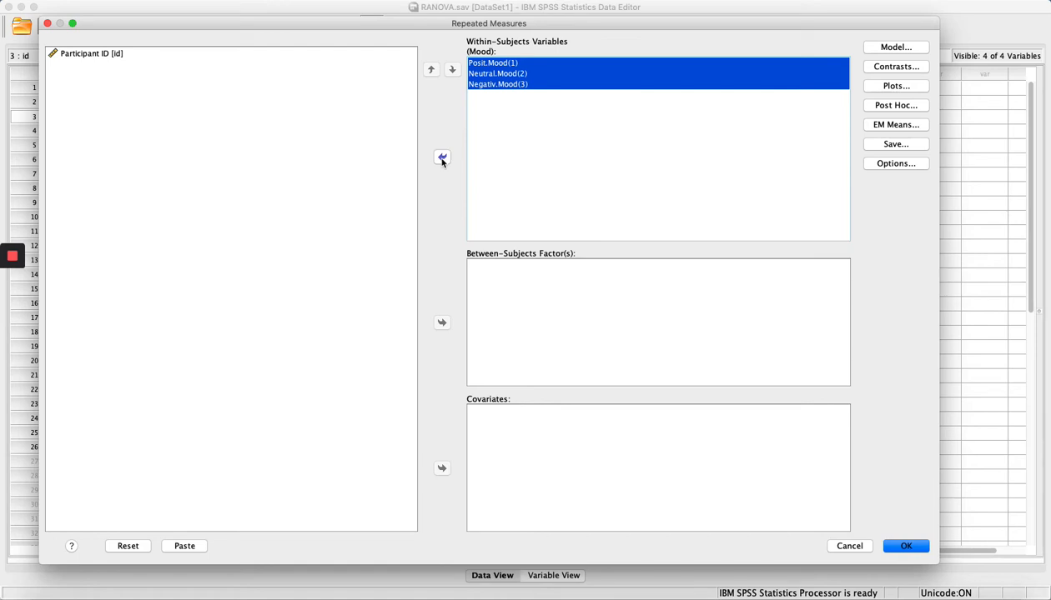
pyautogui.click(897, 87)
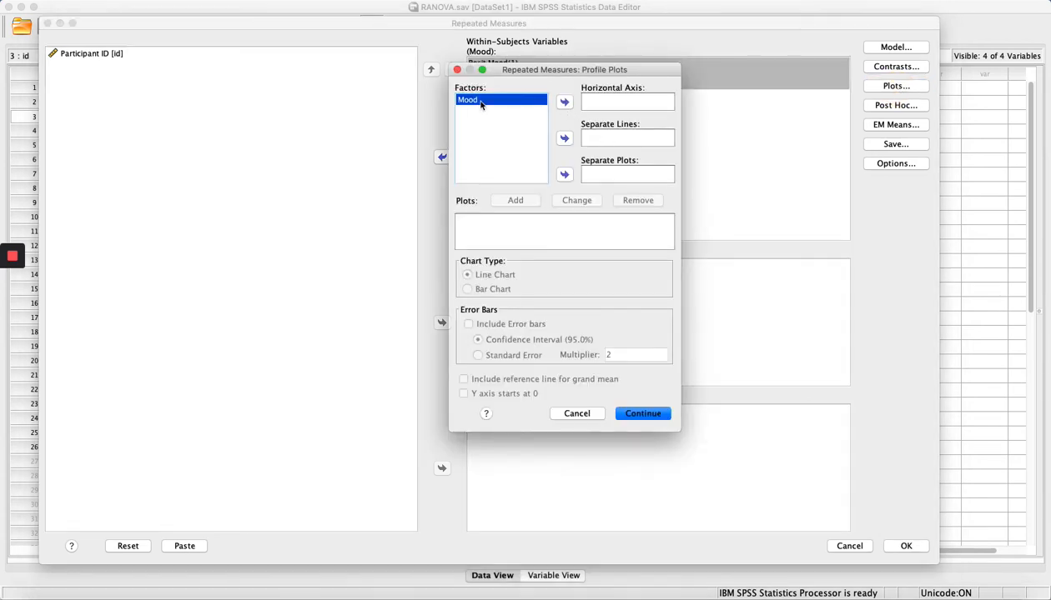
# Add a Mood line-chart profile plot with 95% confidence-interval error bars.
pyautogui.click(563, 102)
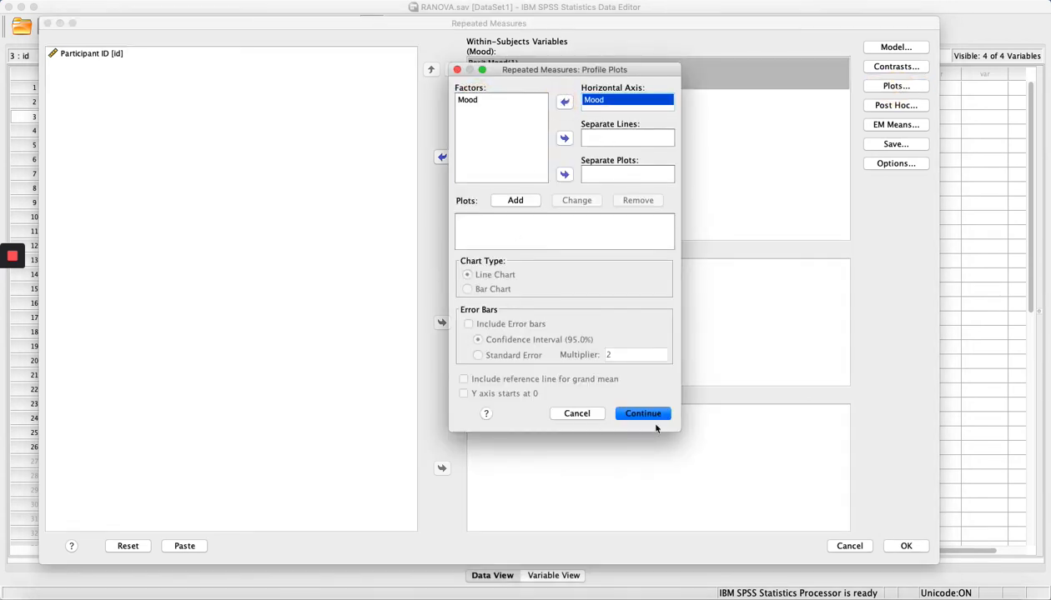
pyautogui.click(516, 201)
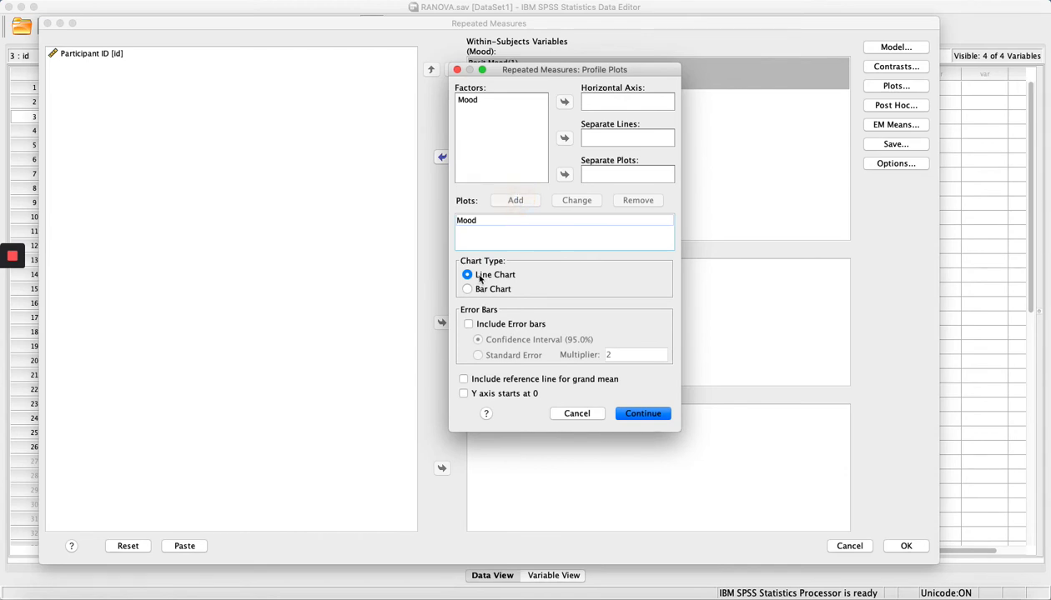
pyautogui.click(502, 325)
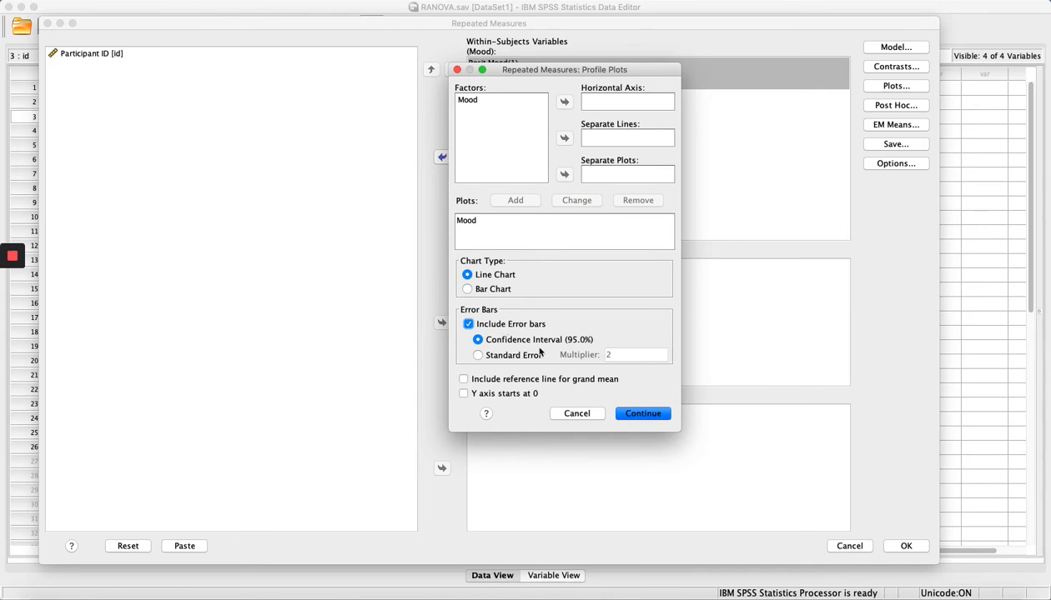
pyautogui.click(494, 345)
pyautogui.click(643, 417)
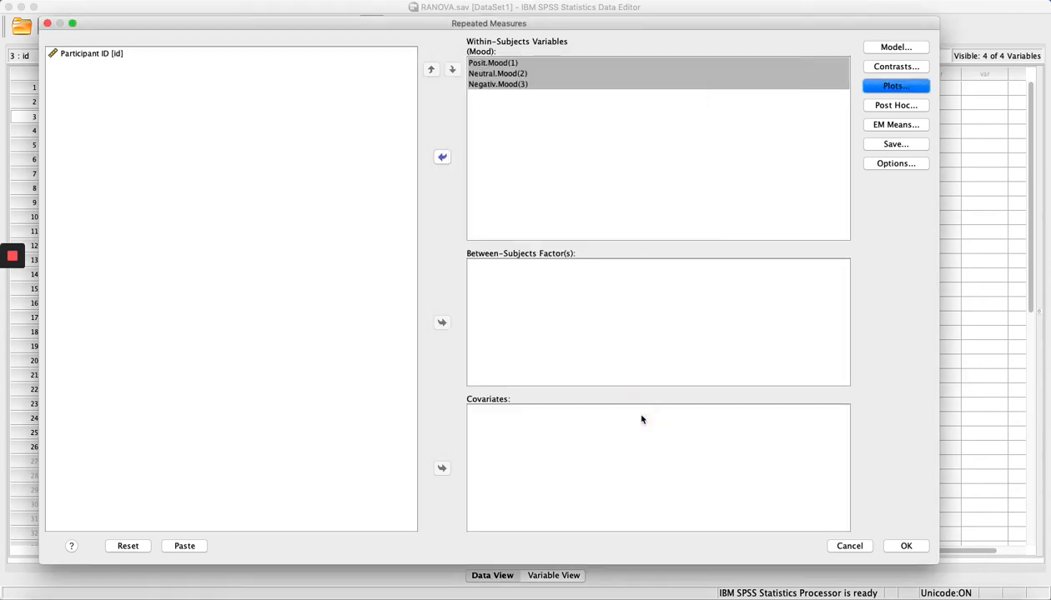
# Turn on descriptive statistics and effect-size estimates, skip post hoc tests, and run the ANOVA.
pyautogui.click(884, 164)
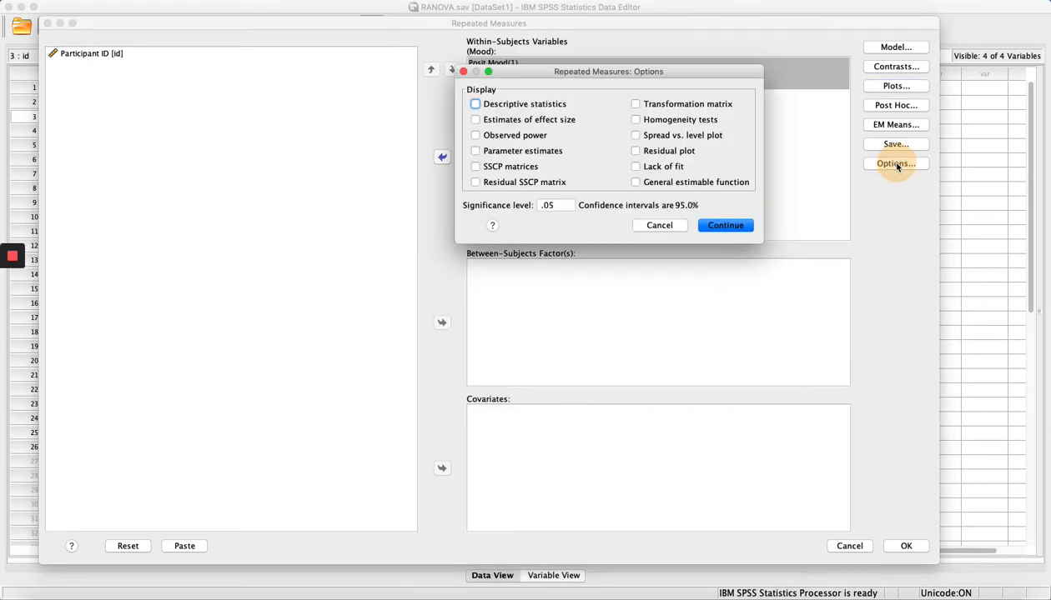
pyautogui.click(497, 108)
pyautogui.click(492, 120)
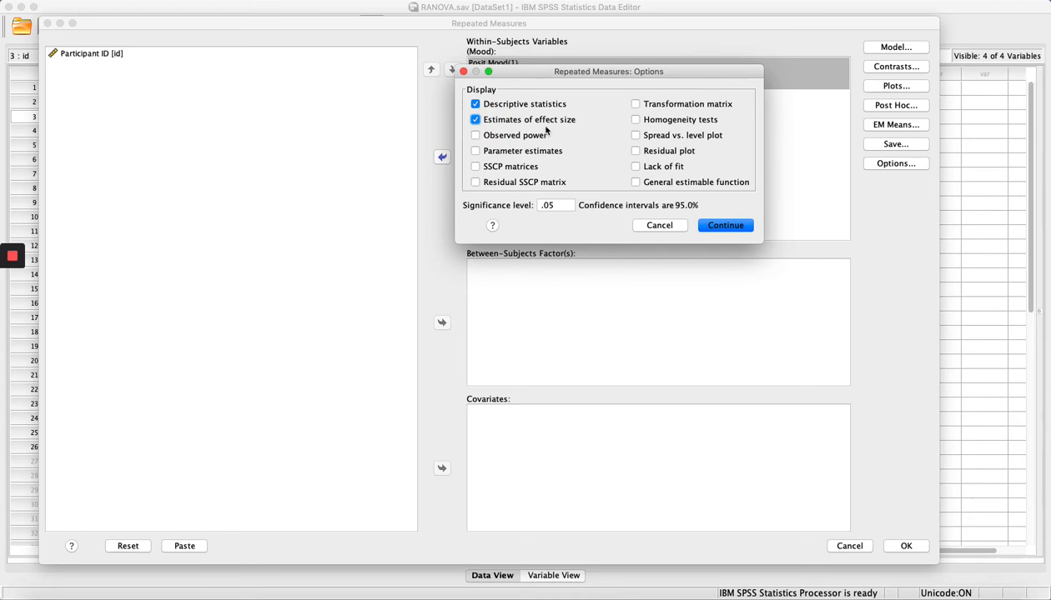
pyautogui.click(719, 225)
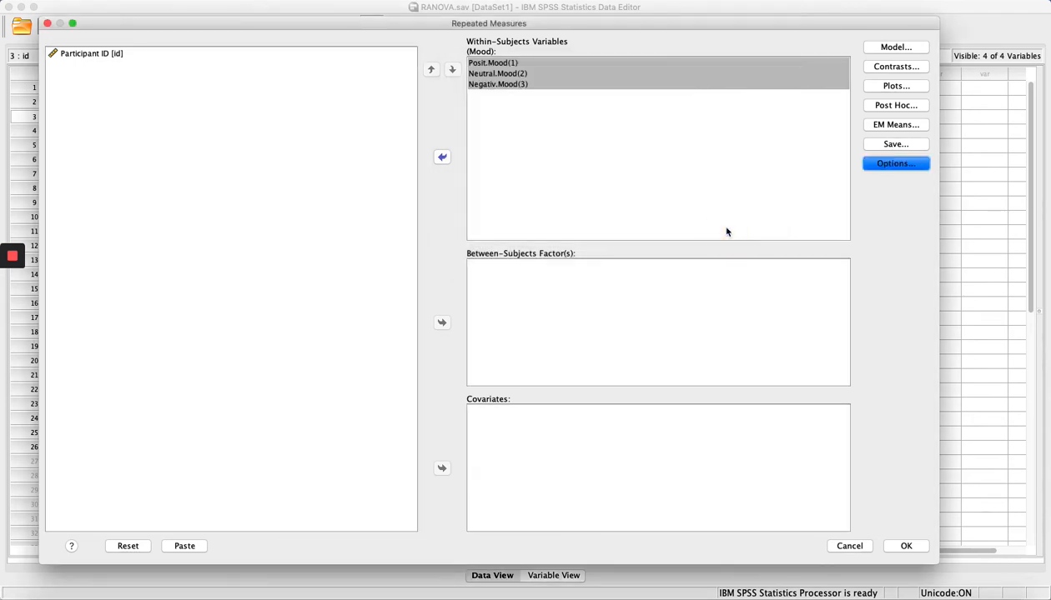
pyautogui.click(904, 109)
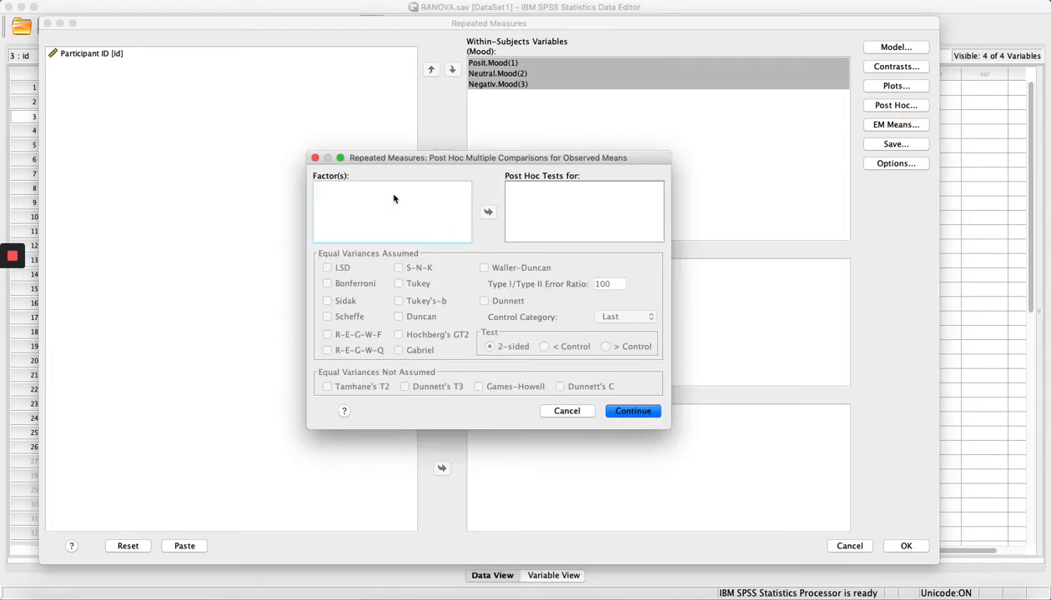
pyautogui.click(567, 411)
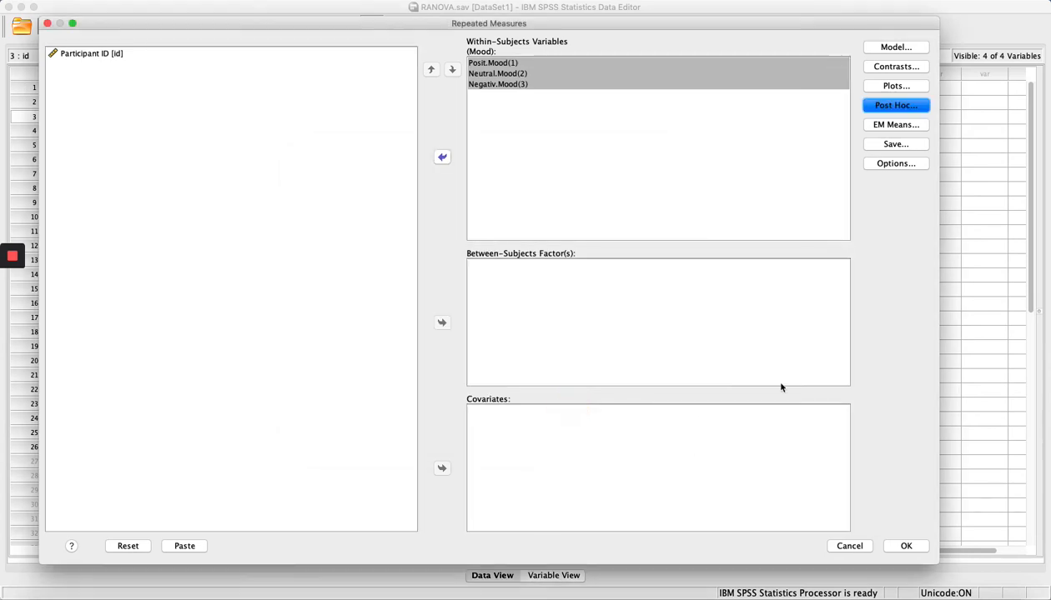
pyautogui.click(900, 544)
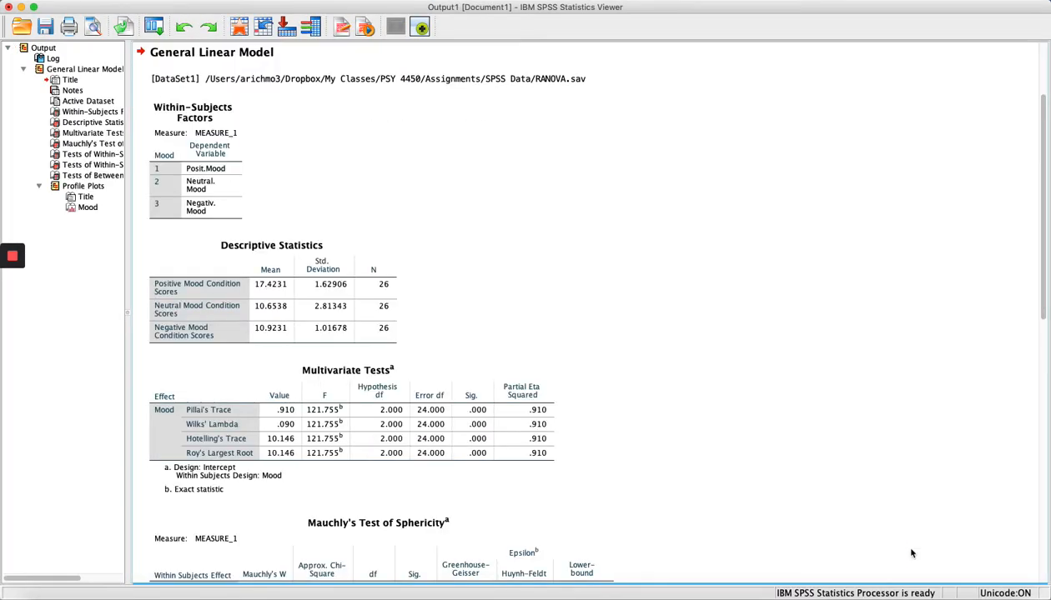
pyautogui.click(487, 423)
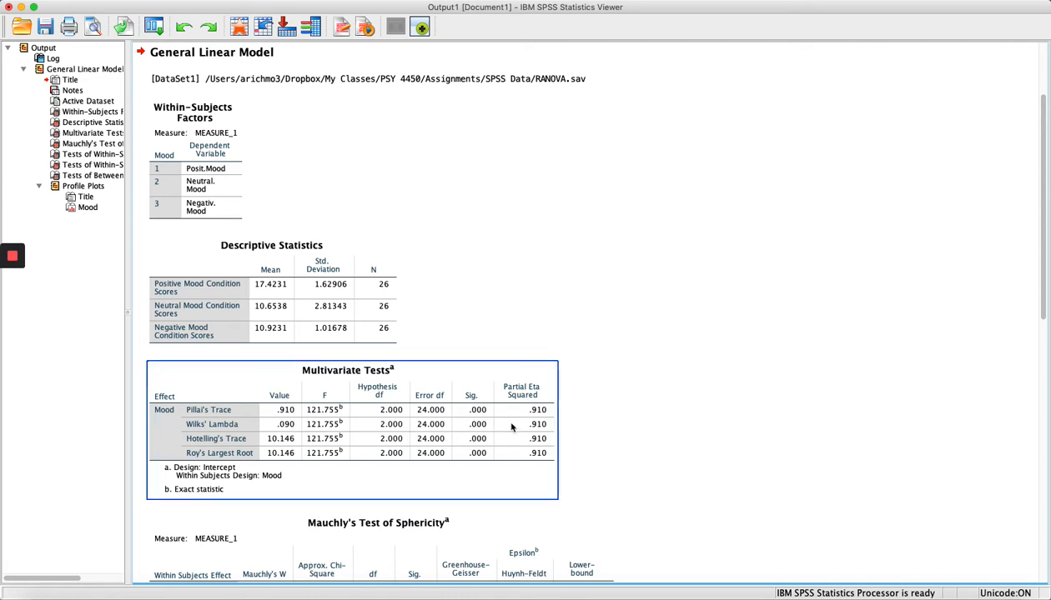
pyautogui.click(220, 203)
pyautogui.click(216, 203)
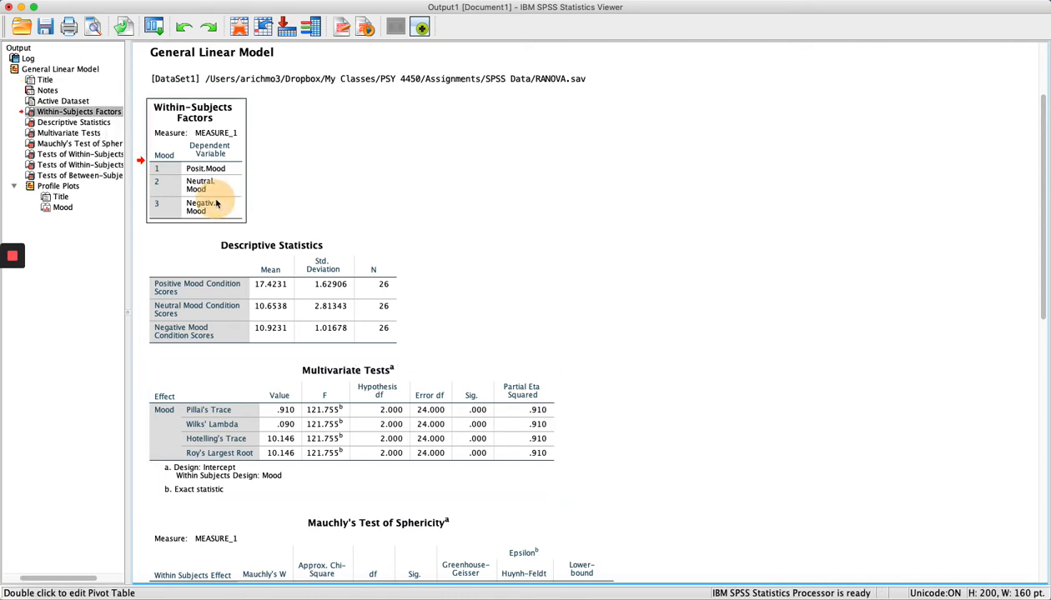
pyautogui.moveTo(217, 203)
pyautogui.mouseDown()
pyautogui.moveTo(209, 177)
pyautogui.moveTo(204, 213)
pyautogui.mouseUp()
pyautogui.click(285, 269)
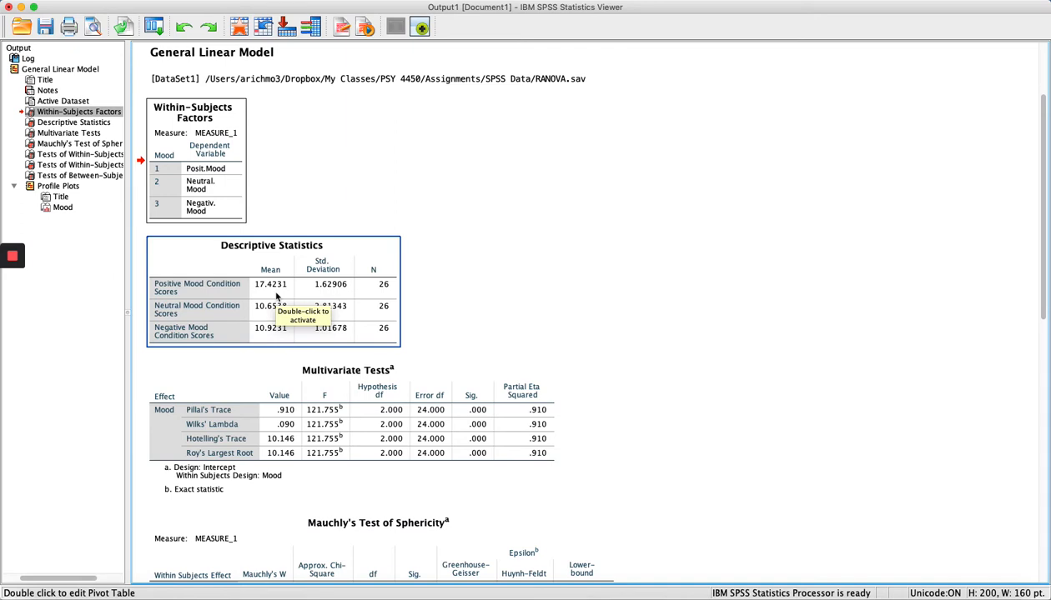
pyautogui.click(269, 293)
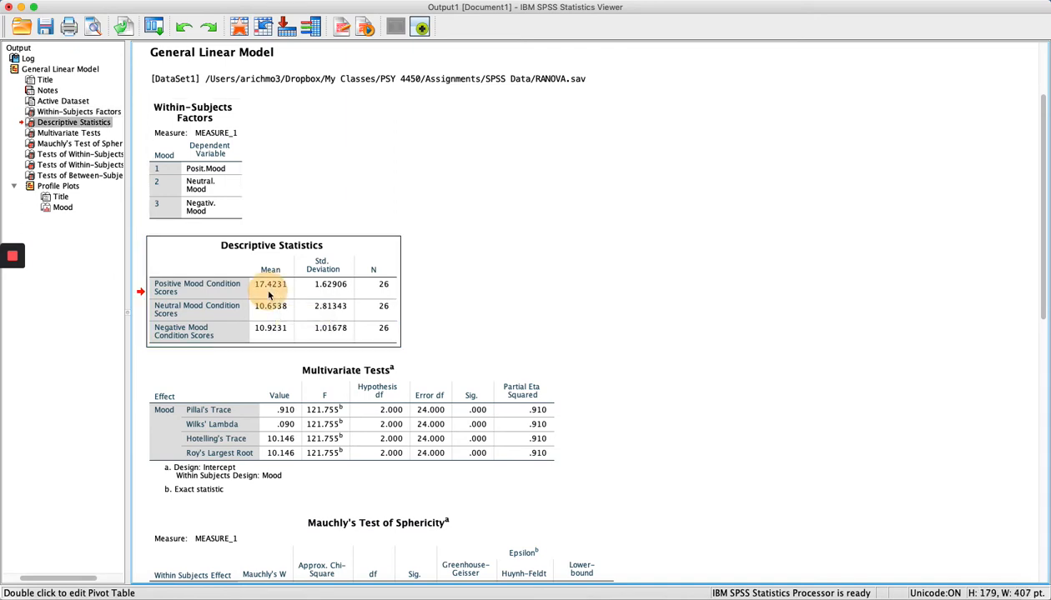
pyautogui.moveTo(268, 294); pyautogui.dragTo(265, 338)
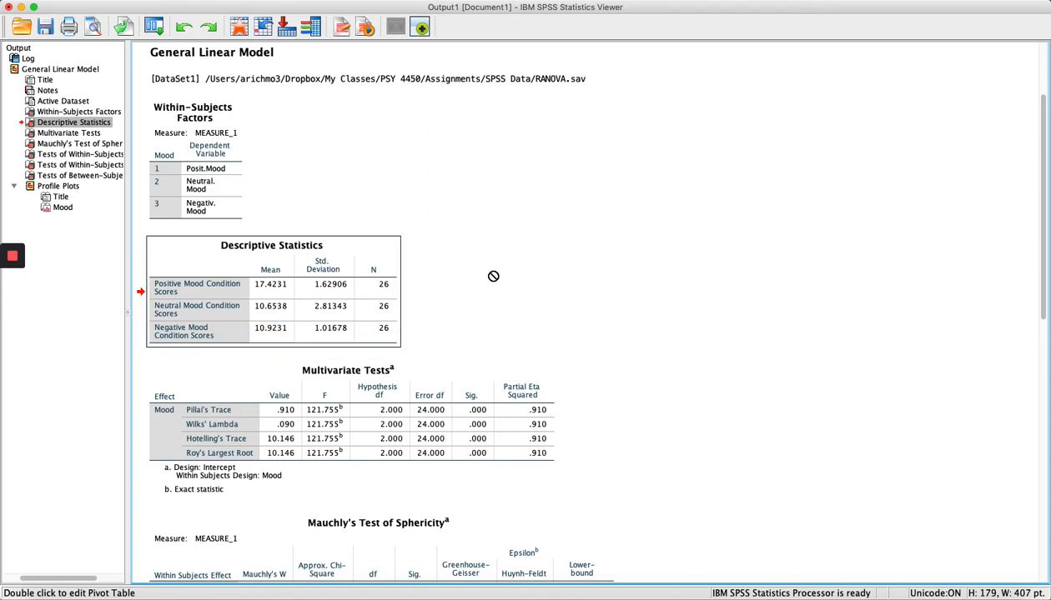
pyautogui.scroll(-5, 490, 275)
pyautogui.scroll(-2, 492, 276)
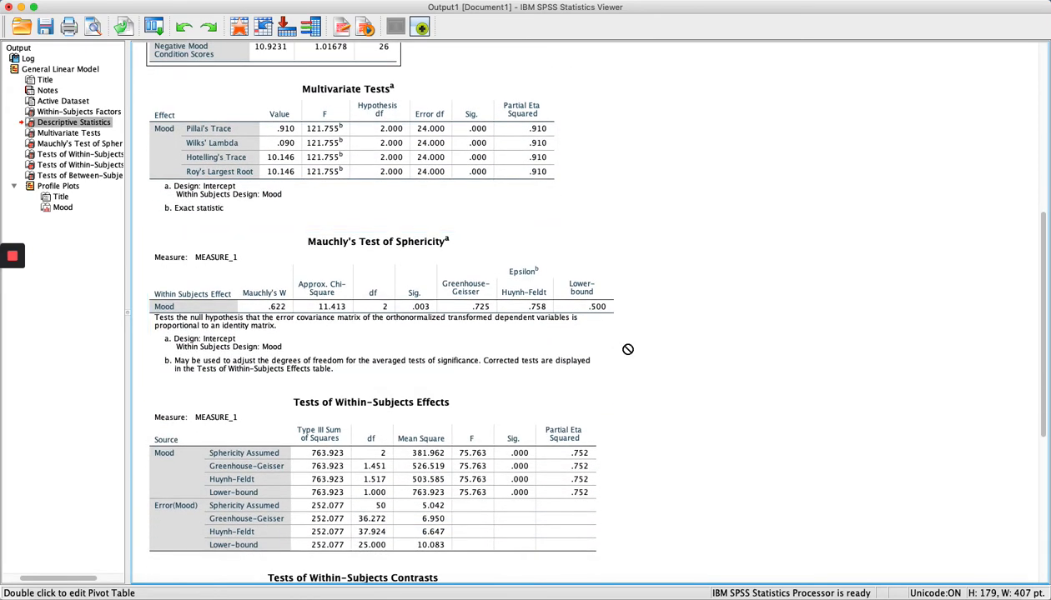
pyautogui.click(528, 304)
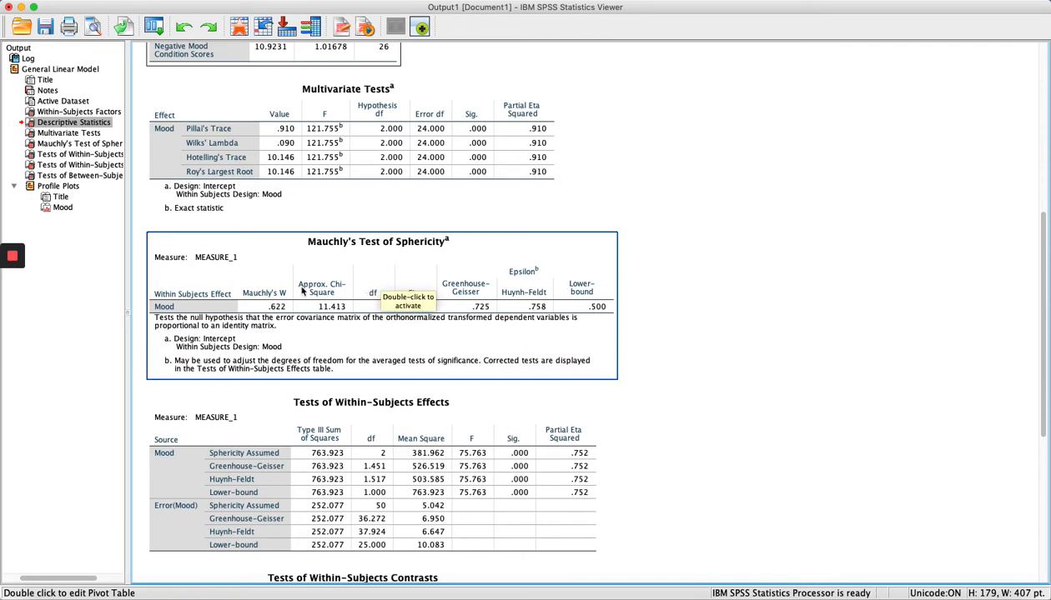
pyautogui.moveTo(354, 303); pyautogui.dragTo(270, 319)
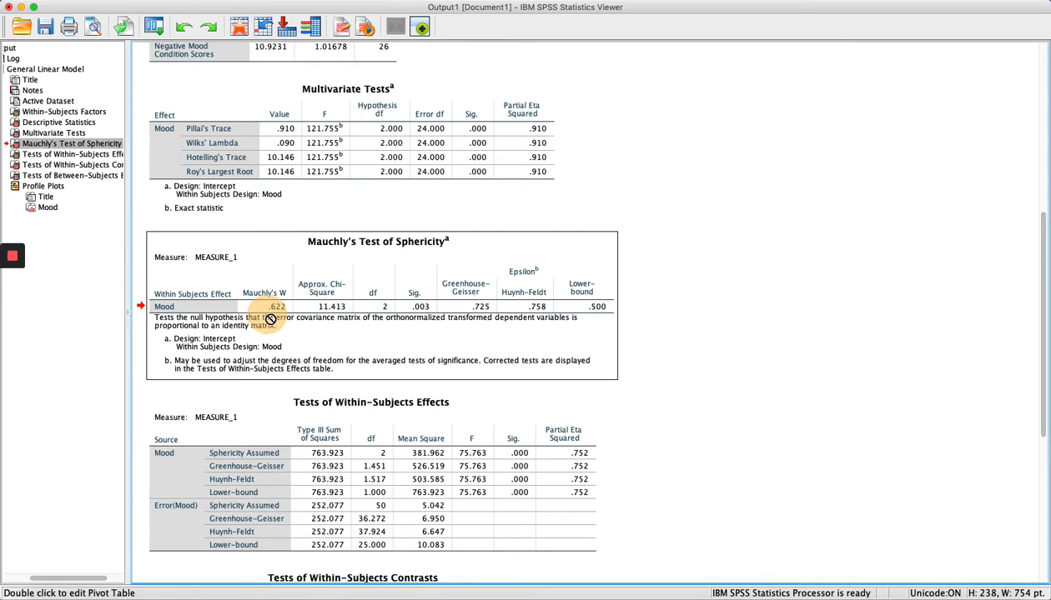
pyautogui.moveTo(271, 319); pyautogui.dragTo(424, 318)
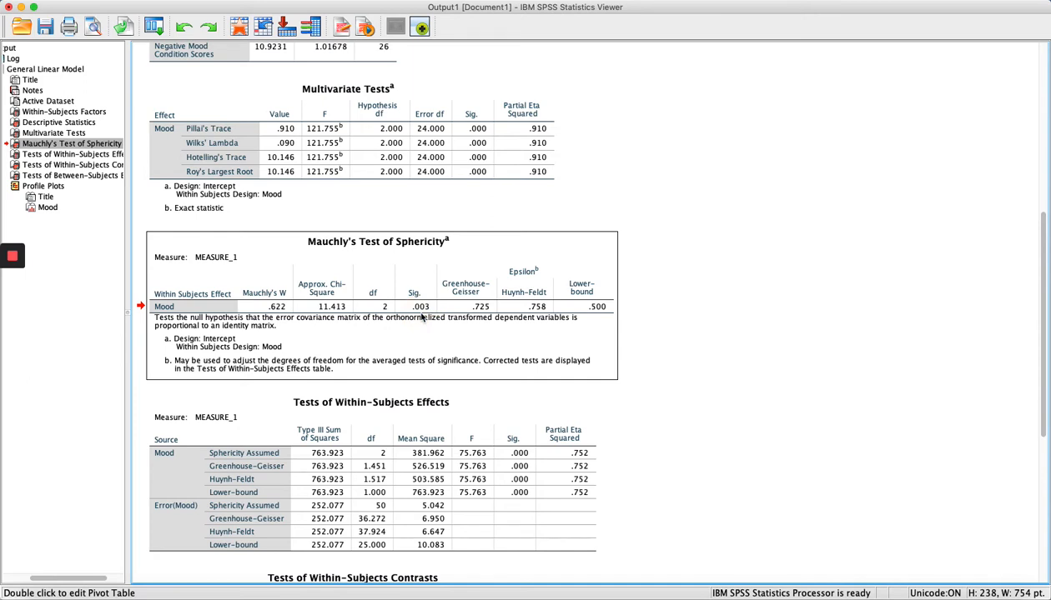
pyautogui.click(385, 427)
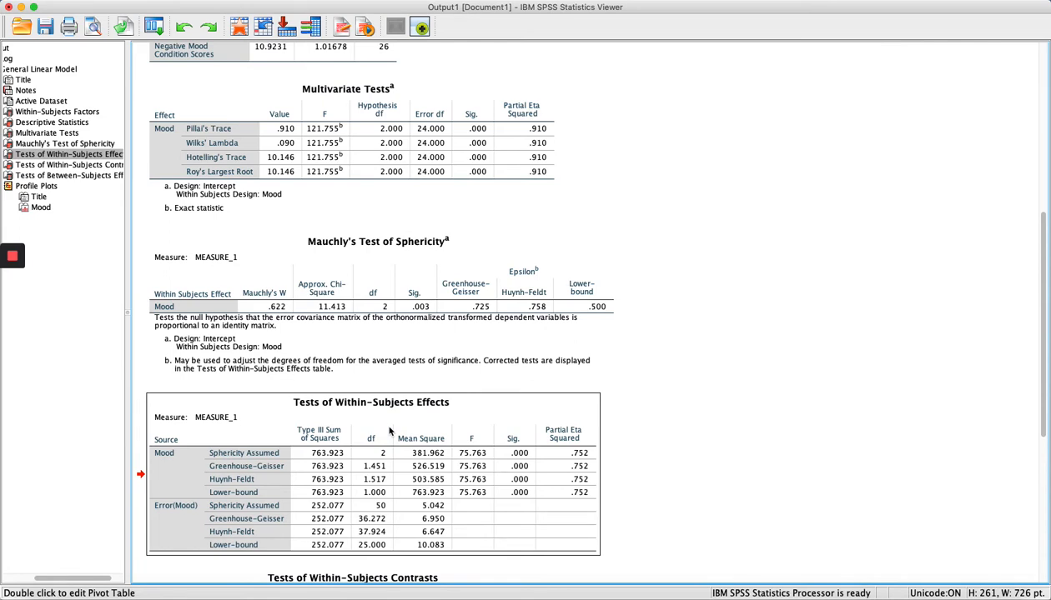
pyautogui.click(390, 431)
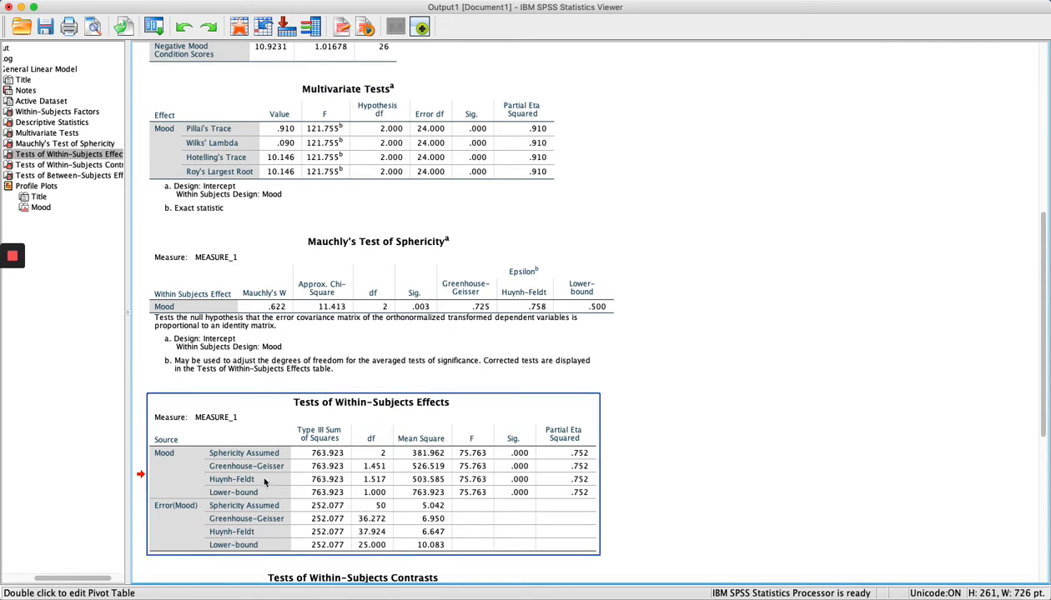
pyautogui.doubleClick(382, 499)
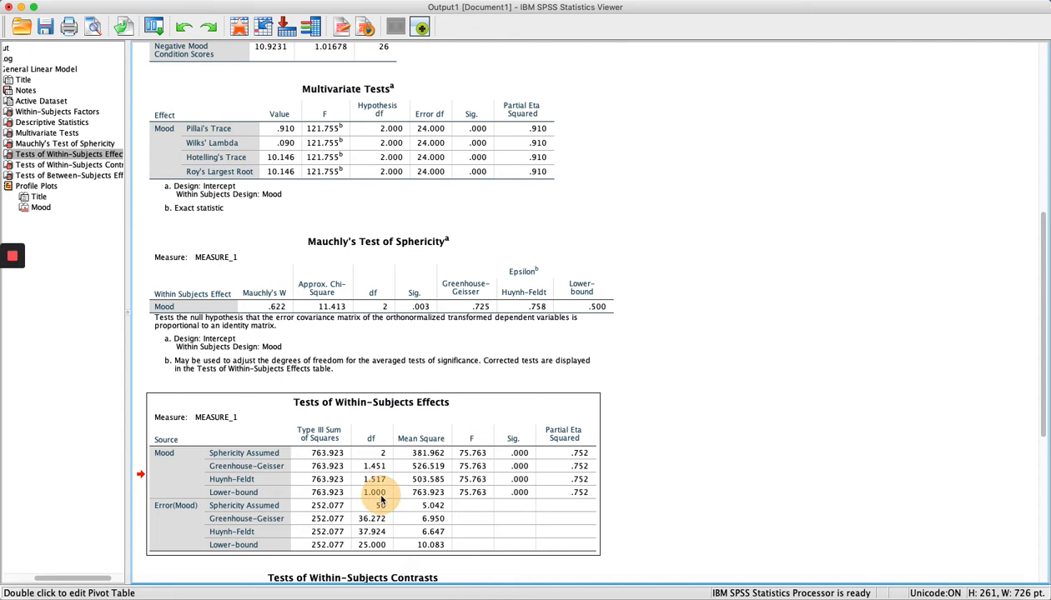
pyautogui.click(553, 346)
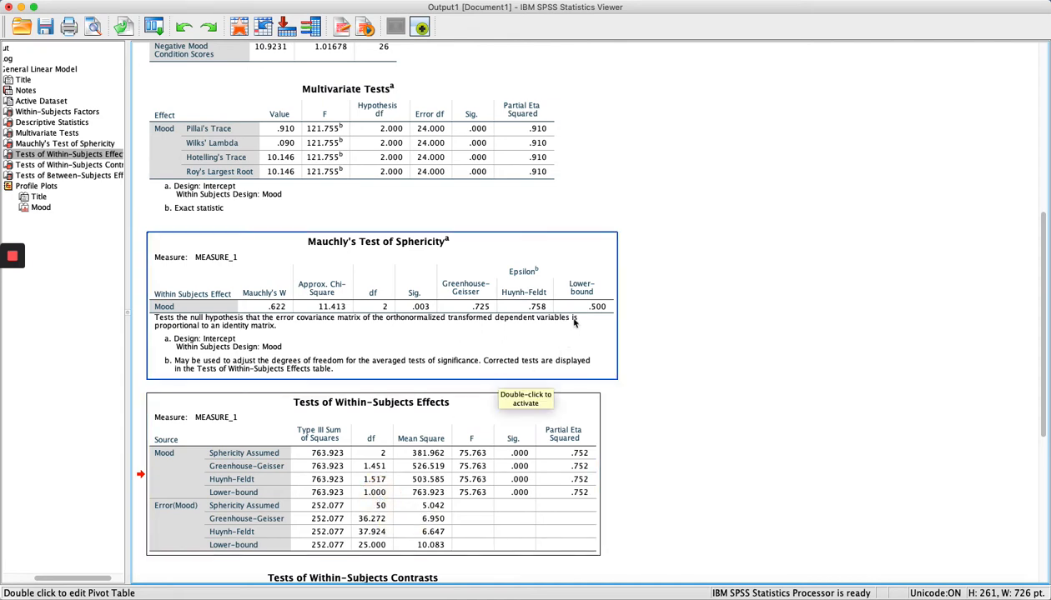
pyautogui.click(457, 450)
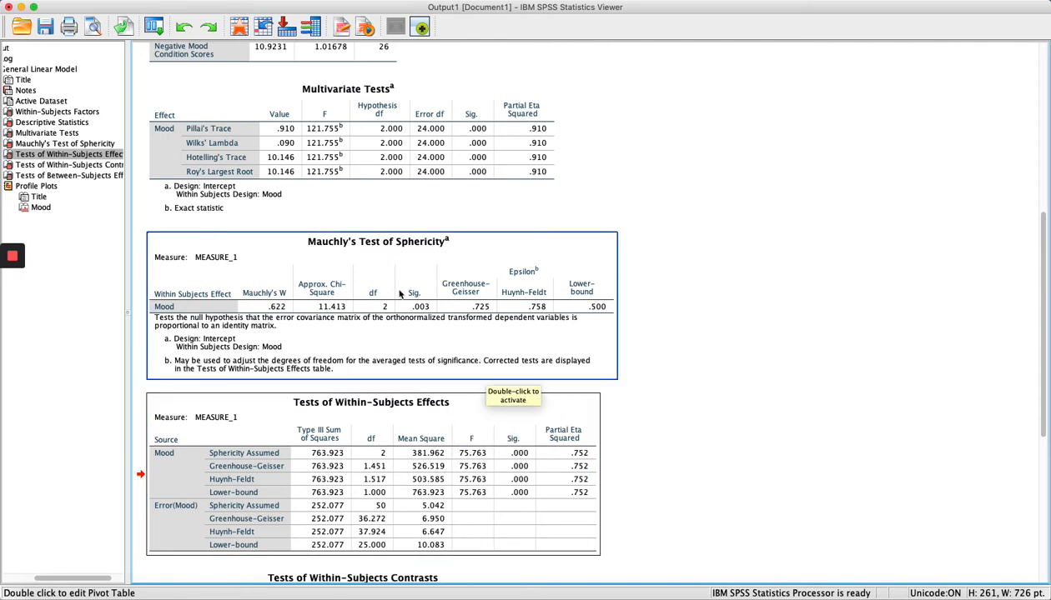
pyautogui.click(471, 316)
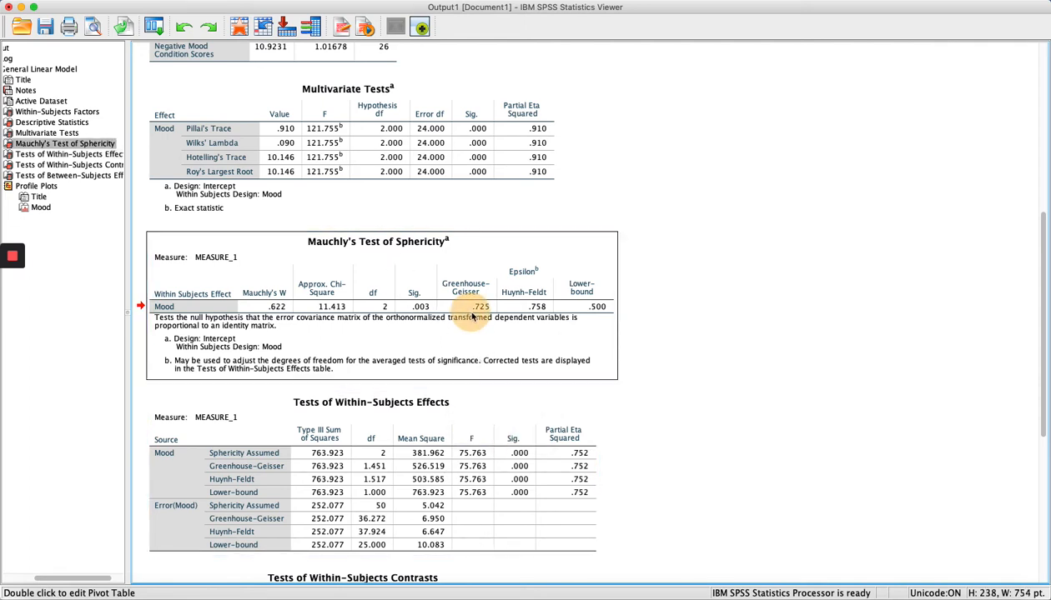
pyautogui.moveTo(471, 315); pyautogui.dragTo(540, 318)
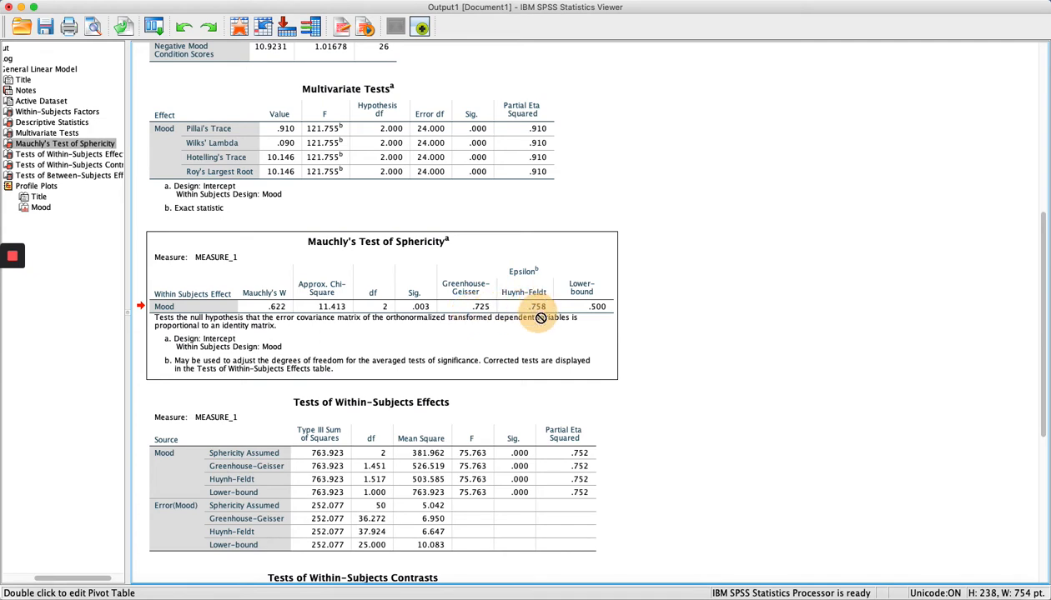
pyautogui.moveTo(541, 318)
pyautogui.mouseDown()
pyautogui.moveTo(604, 314)
pyautogui.moveTo(532, 306)
pyautogui.moveTo(532, 321)
pyautogui.mouseUp()
pyautogui.click(313, 482)
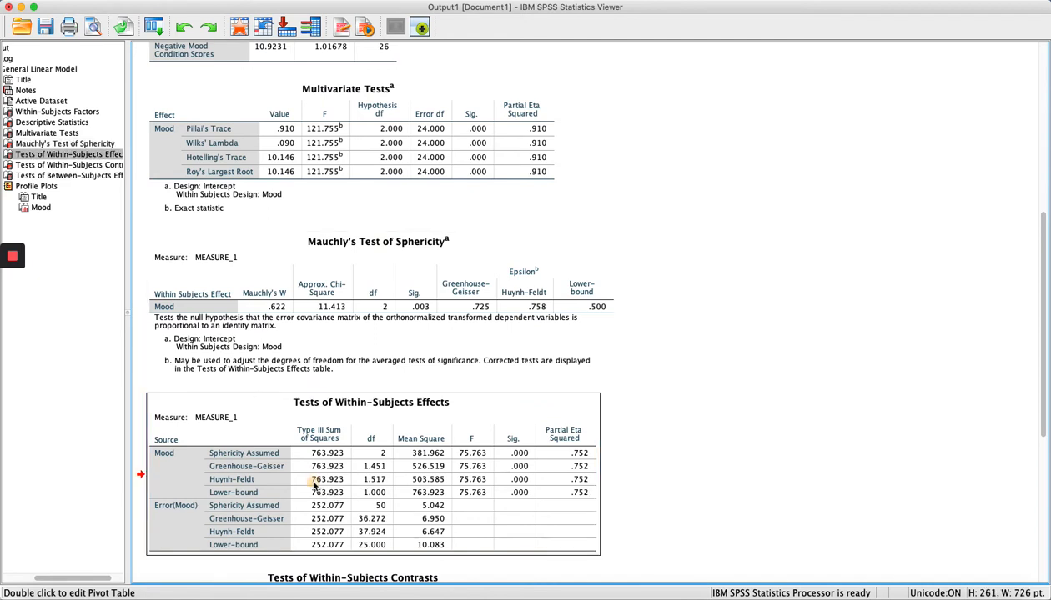
pyautogui.moveTo(327, 485); pyautogui.dragTo(375, 486)
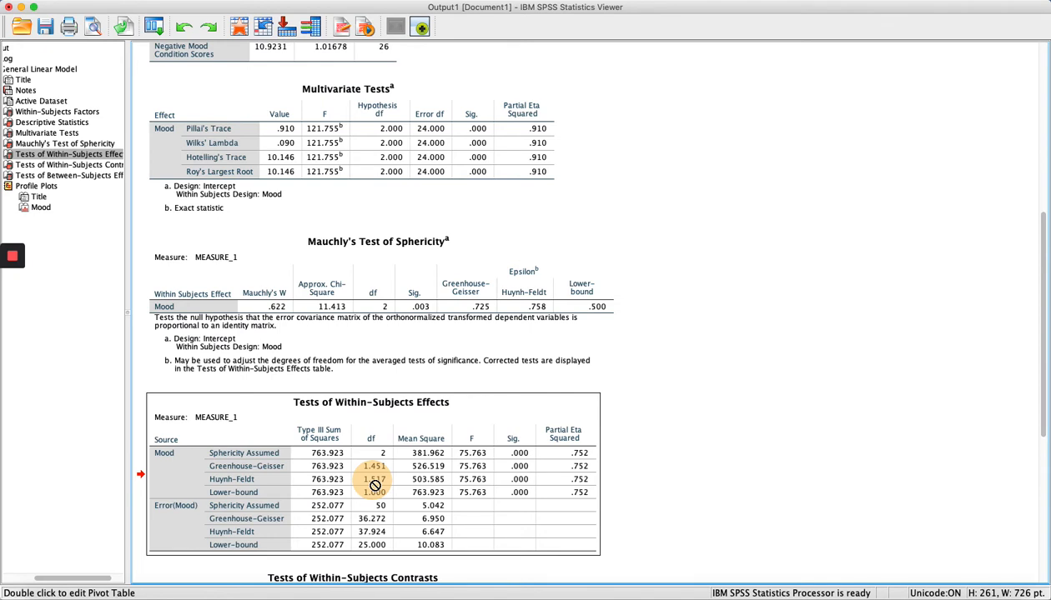
pyautogui.moveTo(375, 486); pyautogui.dragTo(523, 489)
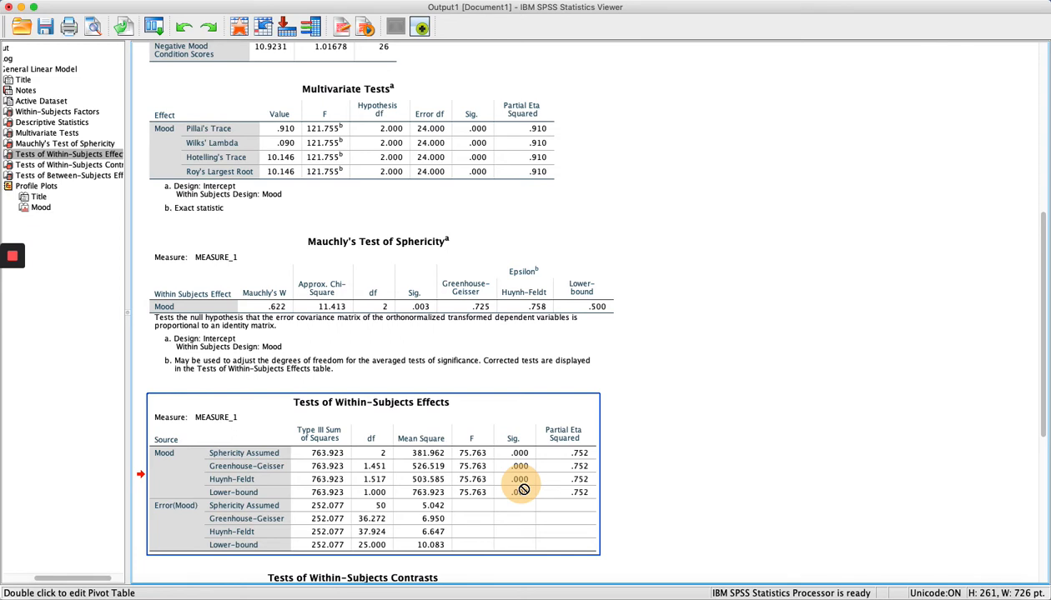
pyautogui.moveTo(523, 489); pyautogui.dragTo(564, 487)
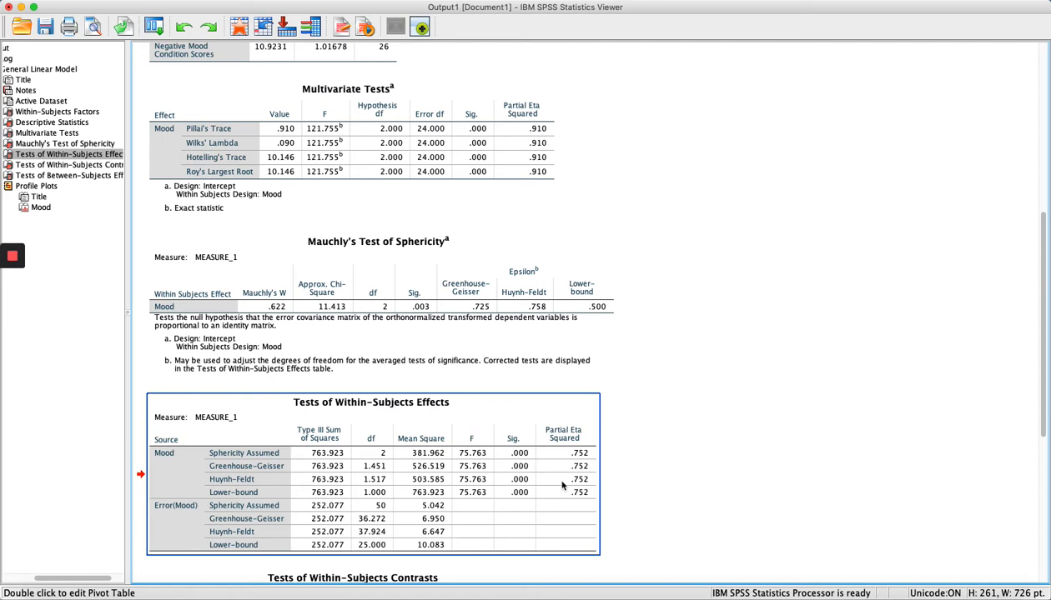
pyautogui.scroll(5, 533, 241)
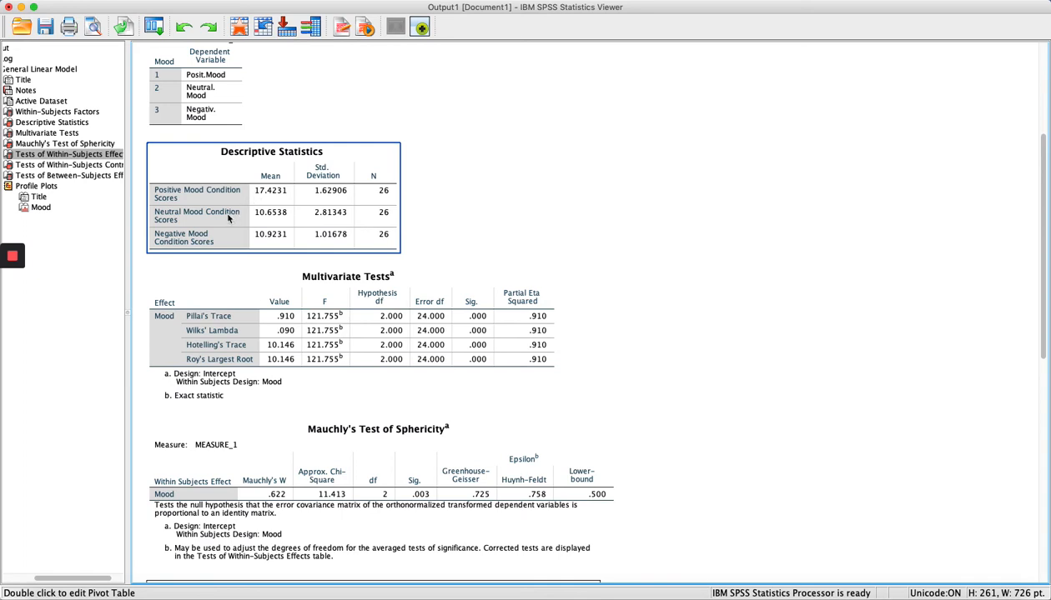
pyautogui.click(223, 238)
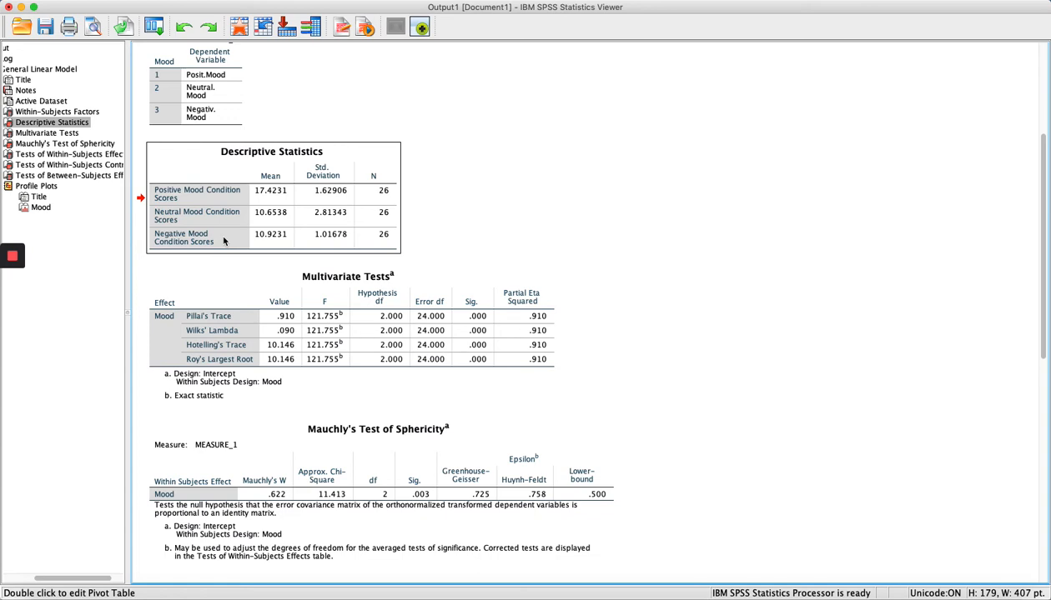
pyautogui.click(228, 222)
pyautogui.scroll(-4, 742, 403)
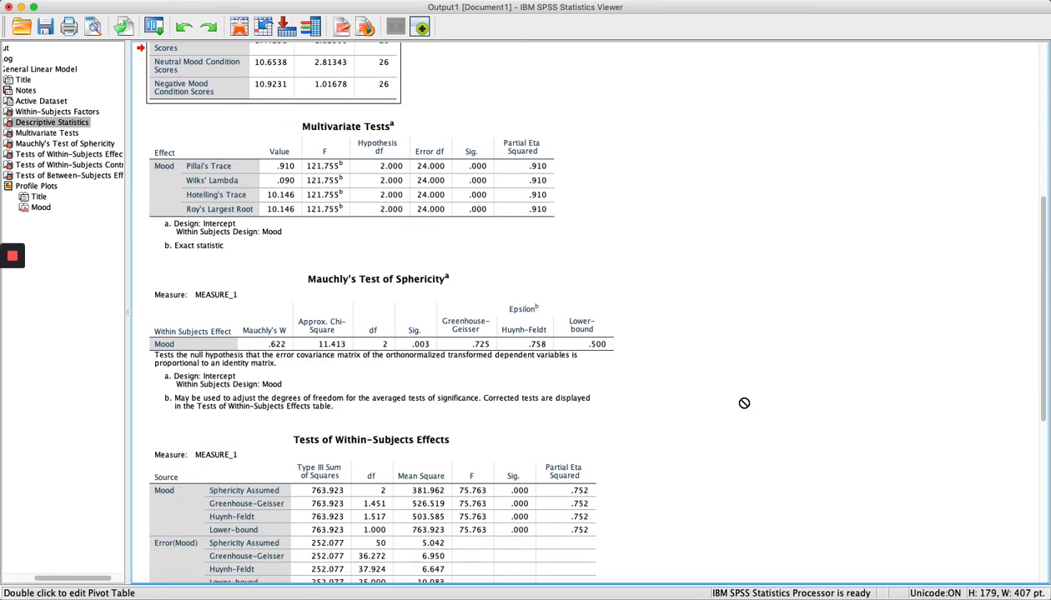
pyautogui.scroll(-5, 744, 403)
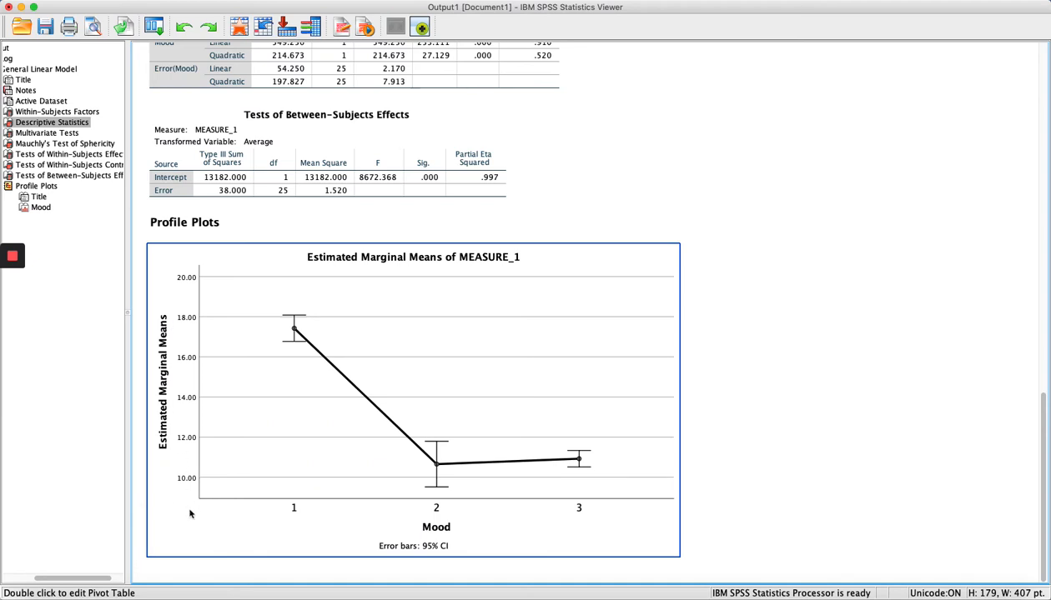
# Change the profile plot's vertical axis minimum from 9.5175 to 0 and apply it.
pyautogui.doubleClick(194, 481)
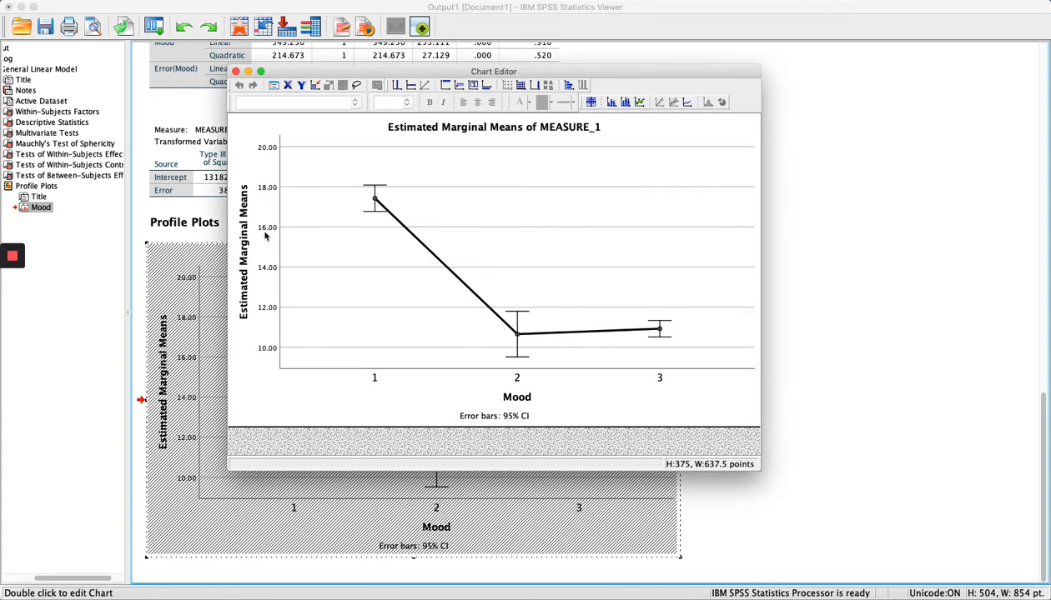
pyautogui.doubleClick(266, 233)
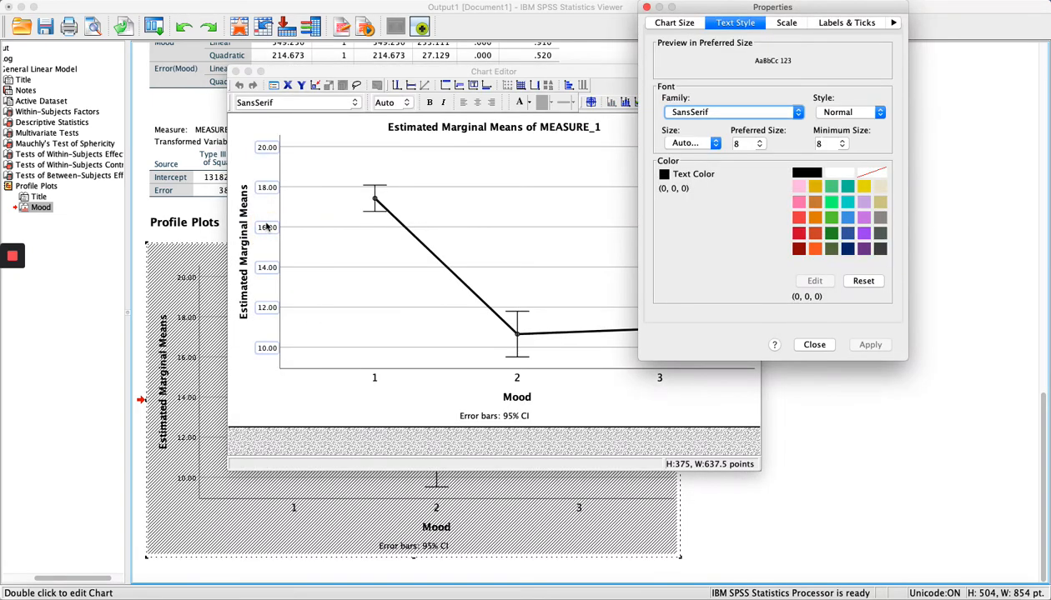
pyautogui.click(786, 23)
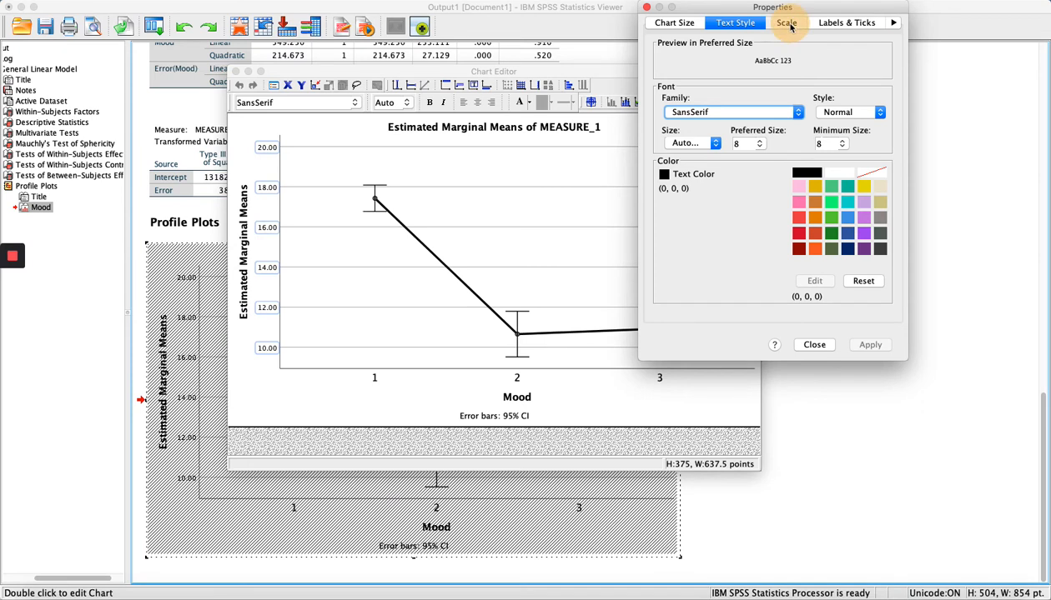
pyautogui.click(793, 110)
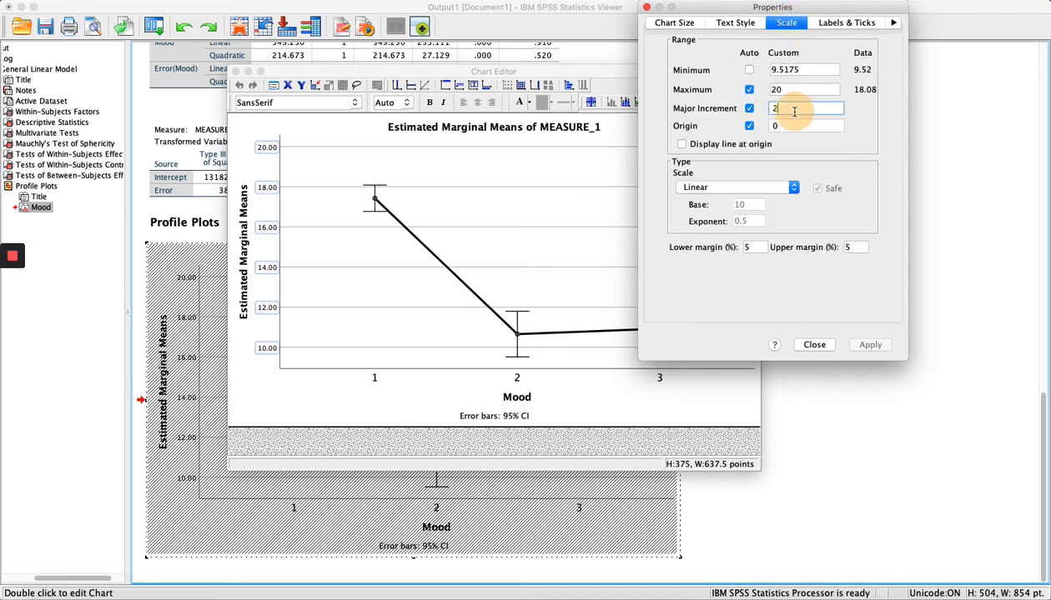
pyautogui.doubleClick(793, 71)
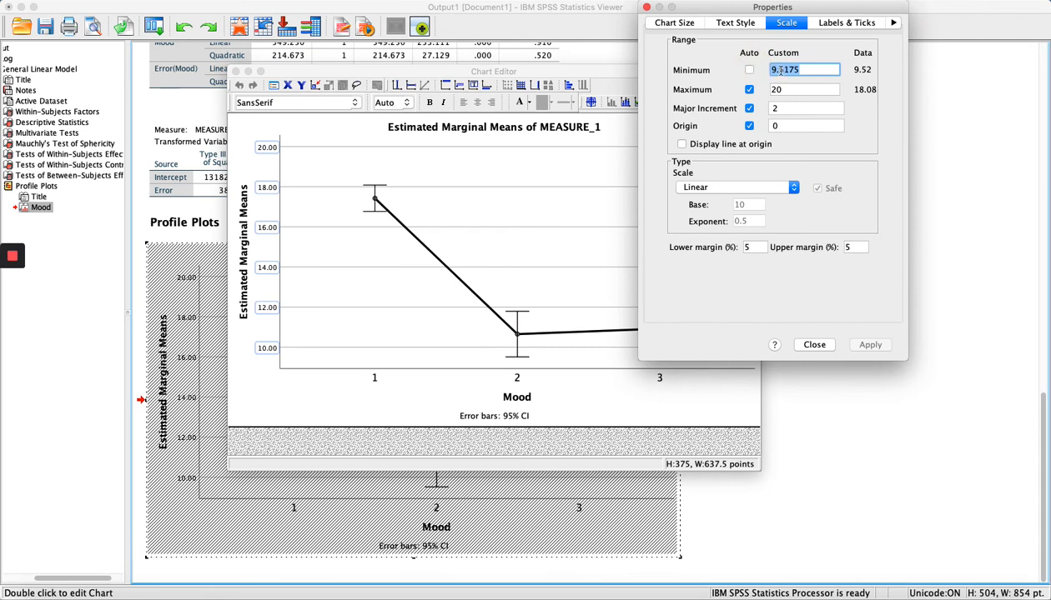
pyautogui.click(749, 70)
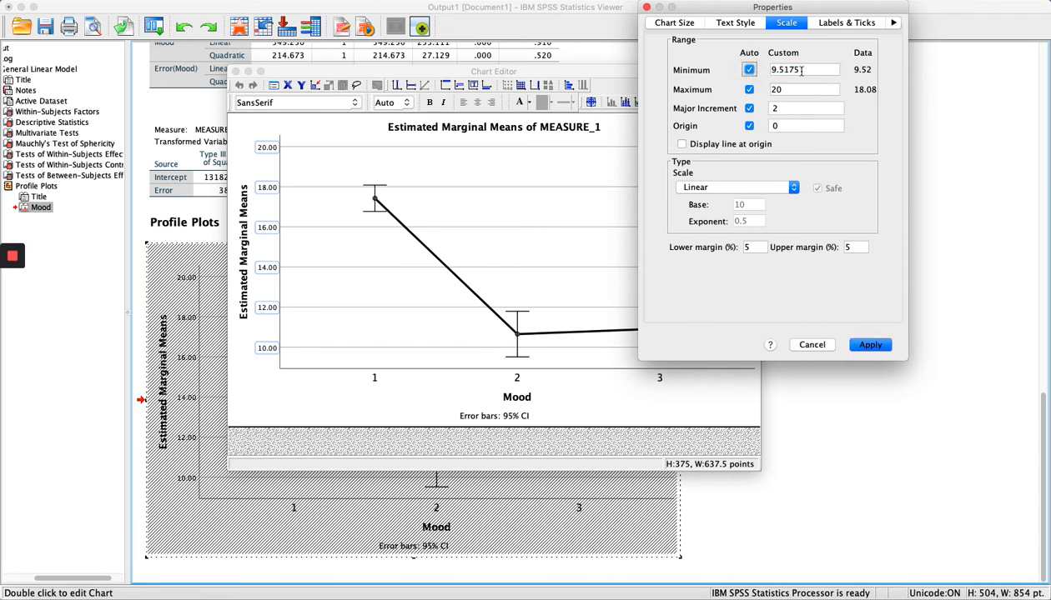
pyautogui.click(749, 70)
pyautogui.doubleClick(785, 71)
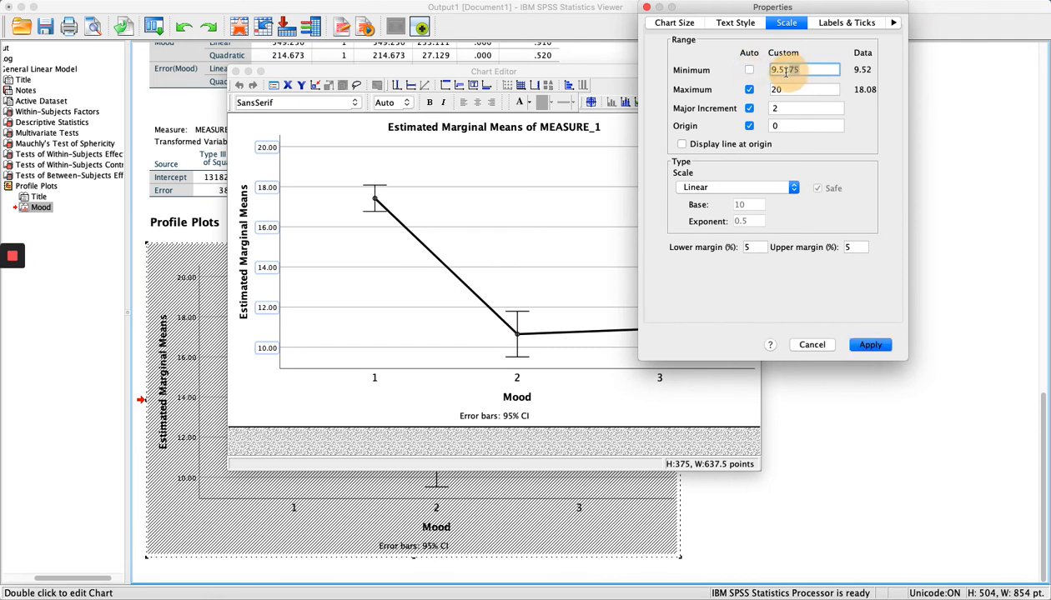
pyautogui.moveTo(785, 71); pyautogui.dragTo(760, 72)
pyautogui.write('0')
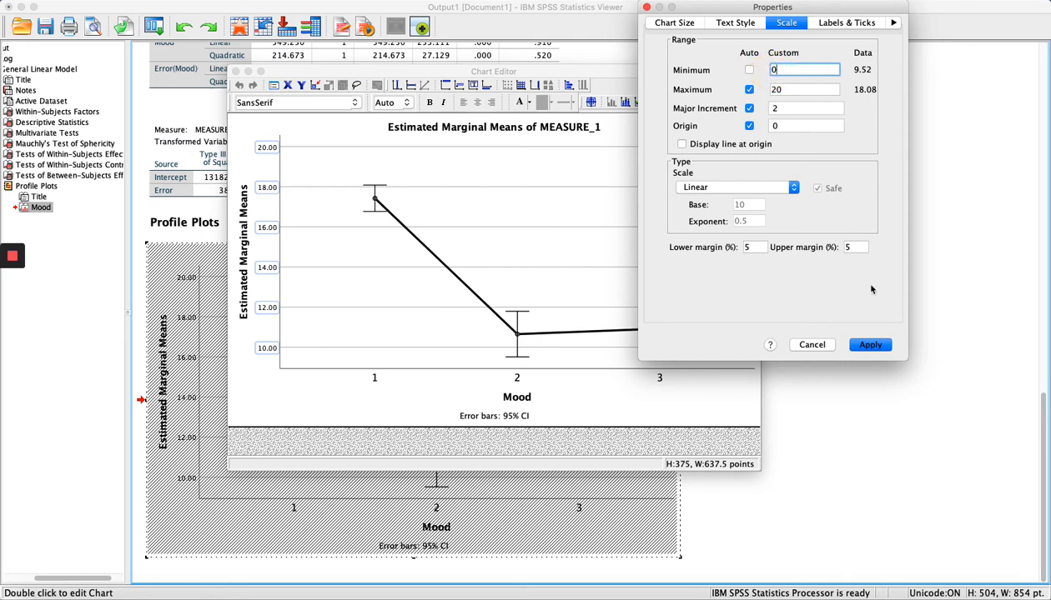
pyautogui.click(874, 347)
pyautogui.click(819, 347)
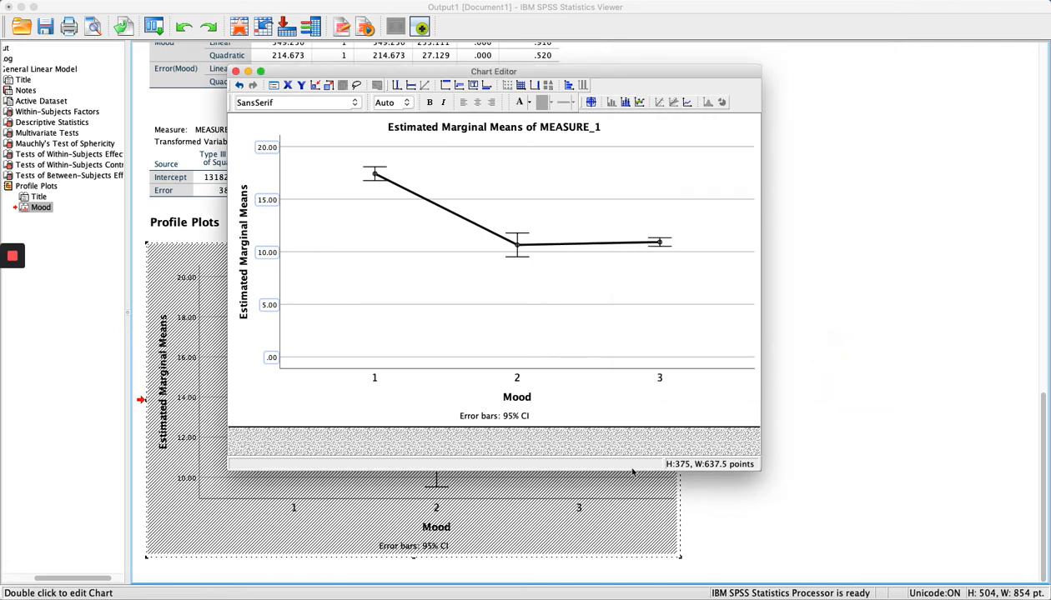
# Close the Chart Editor and scroll the output to the redrawn profile plot.
pyautogui.click(235, 73)
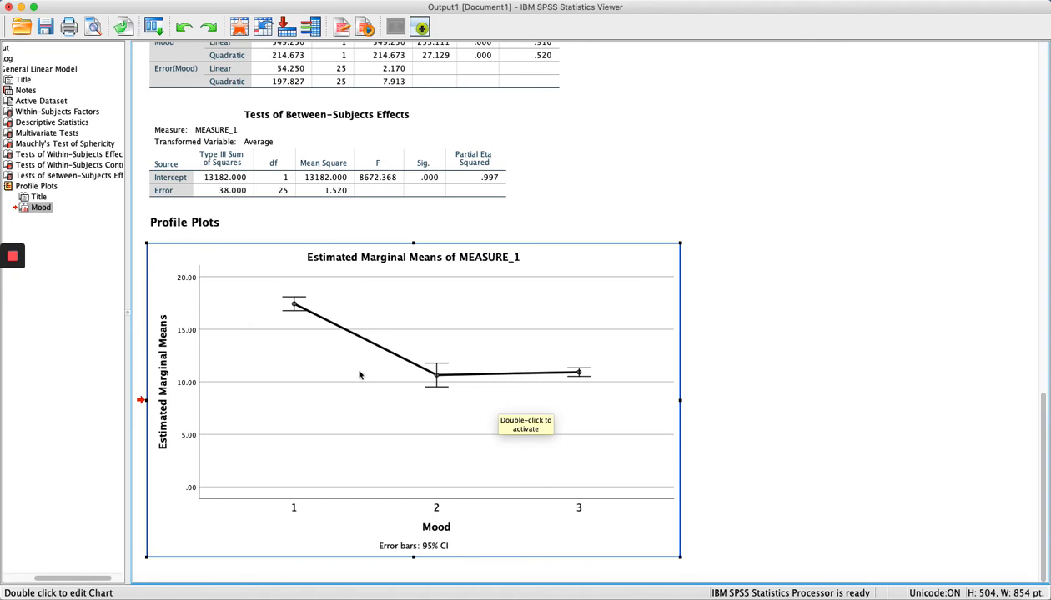
pyautogui.scroll(15, 292, 460)
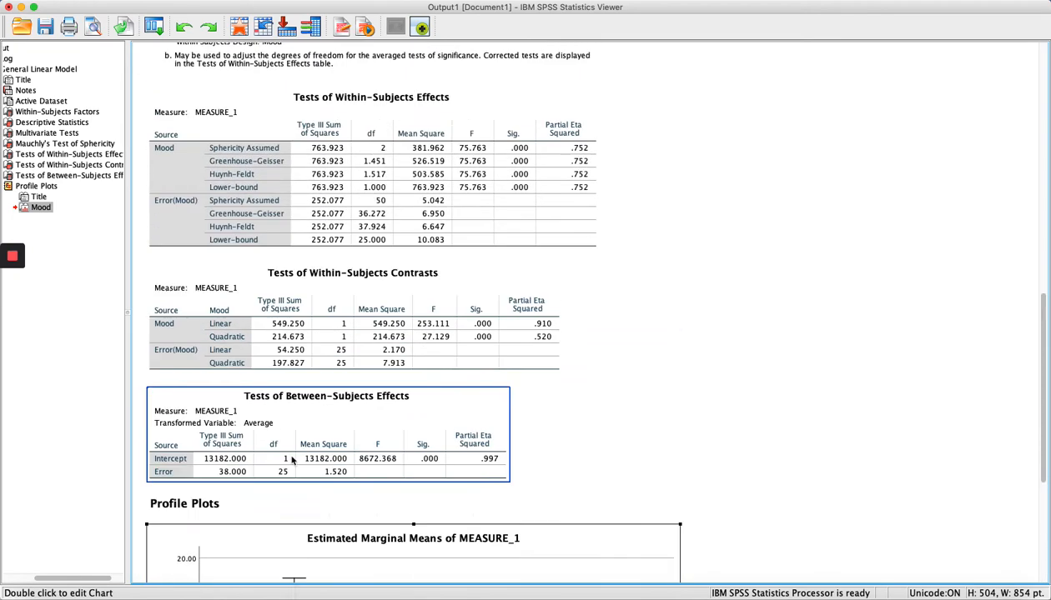
pyautogui.scroll(5, 292, 461)
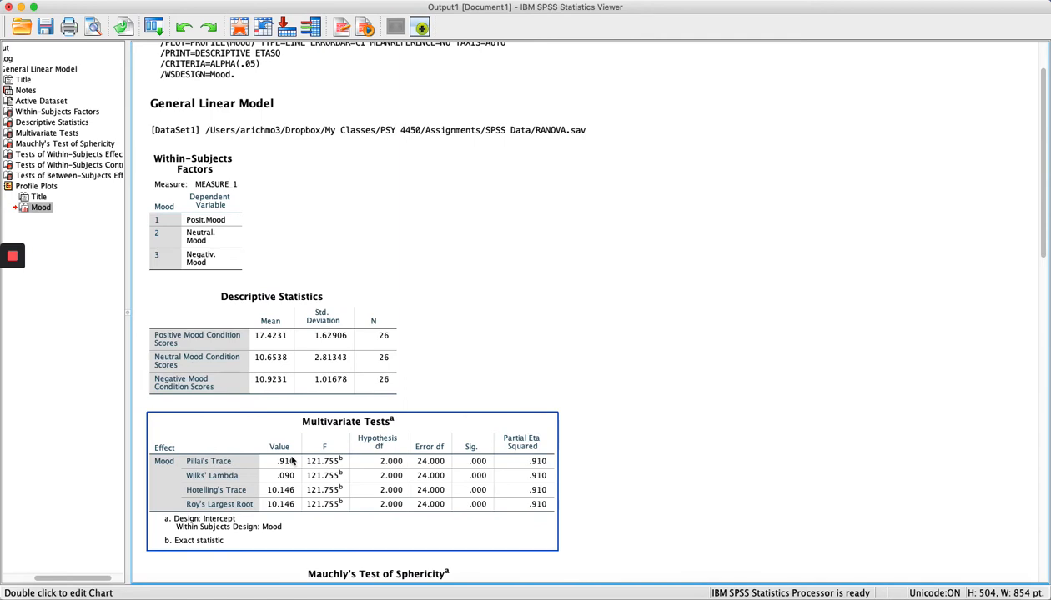
pyautogui.scroll(-20, 291, 461)
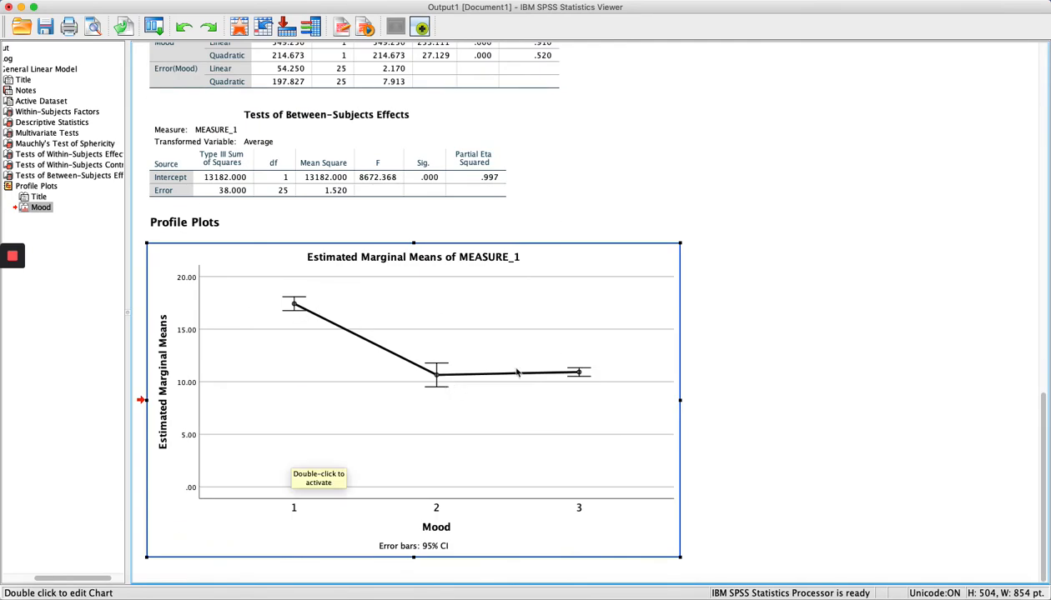
pyautogui.scroll(15, 581, 386)
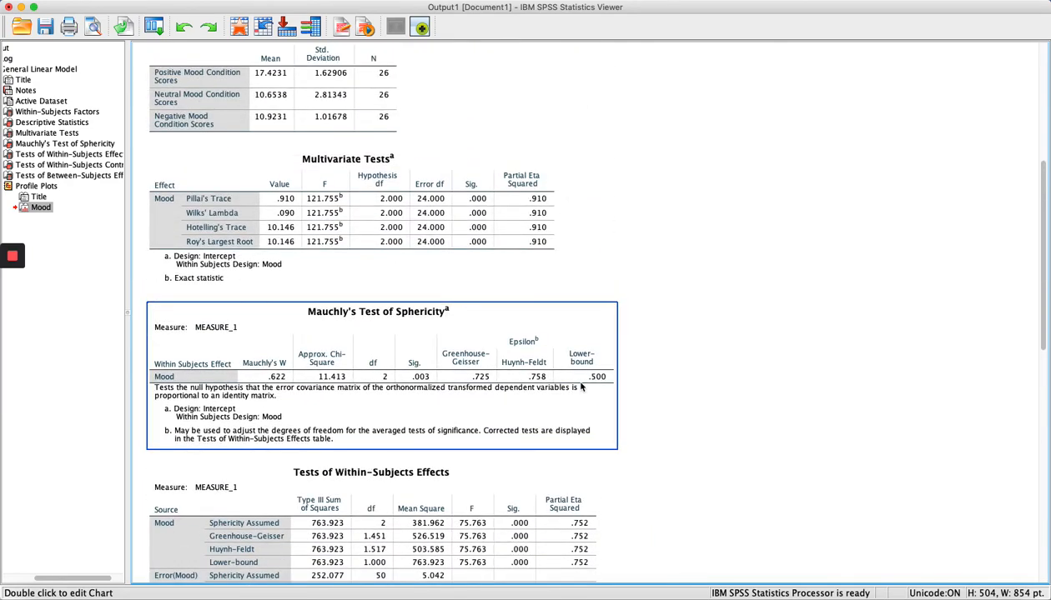
pyautogui.scroll(-12, 581, 386)
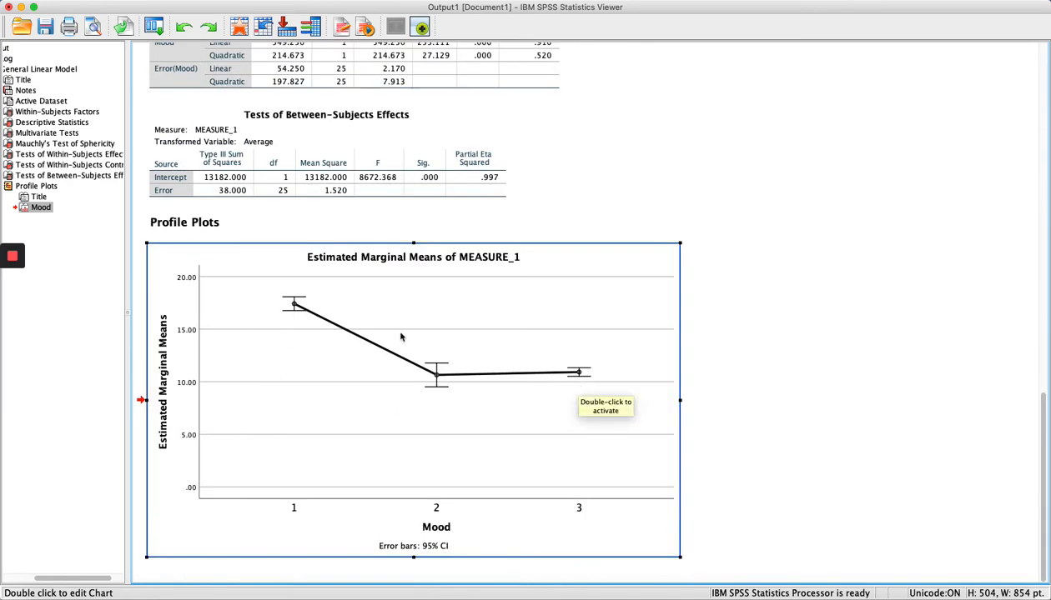
# Point out the Mood 1, Mood 2 and Mood 3 means on the profile plot.
pyautogui.click(586, 379)
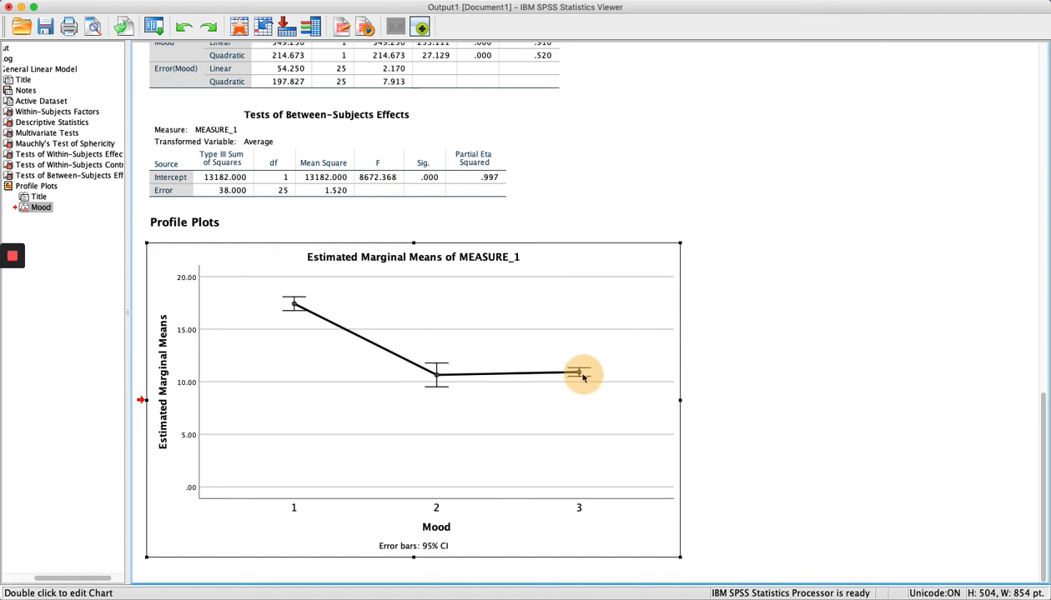
pyautogui.click(293, 305)
pyautogui.click(433, 373)
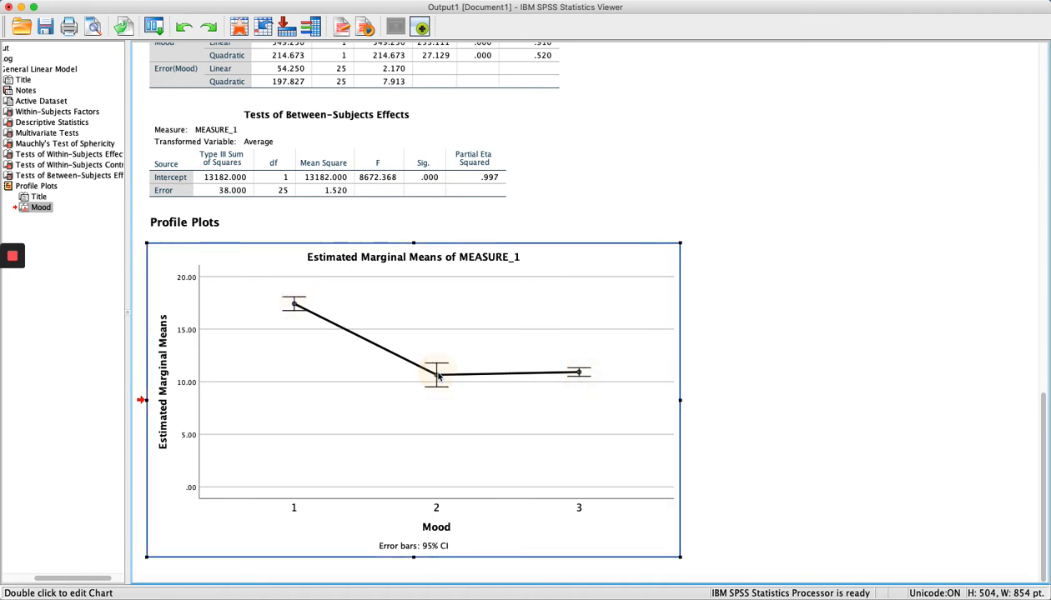
pyautogui.click(584, 379)
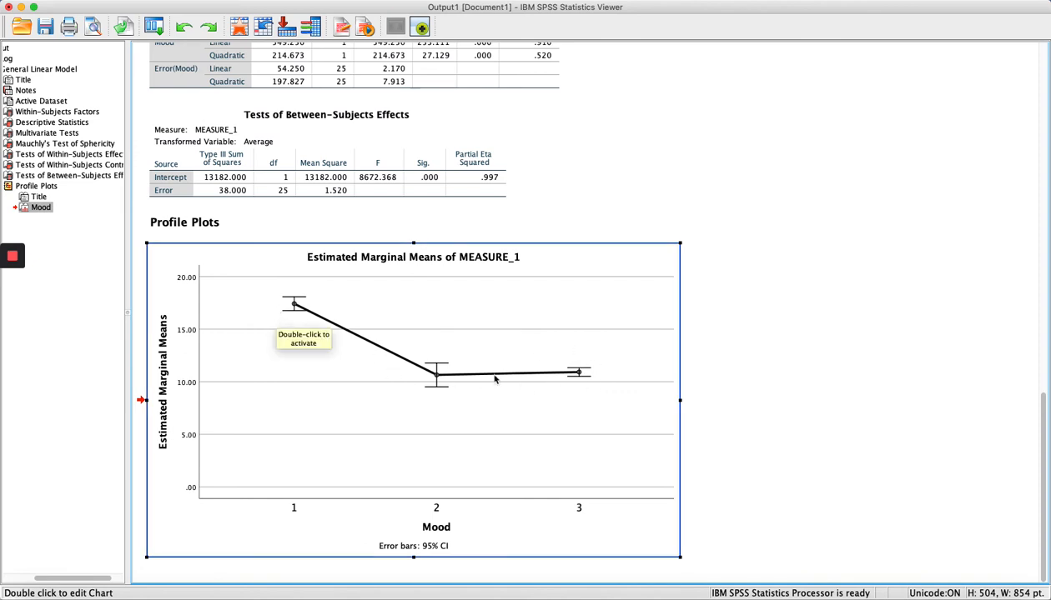
pyautogui.moveTo(494, 380); pyautogui.dragTo(322, 1)
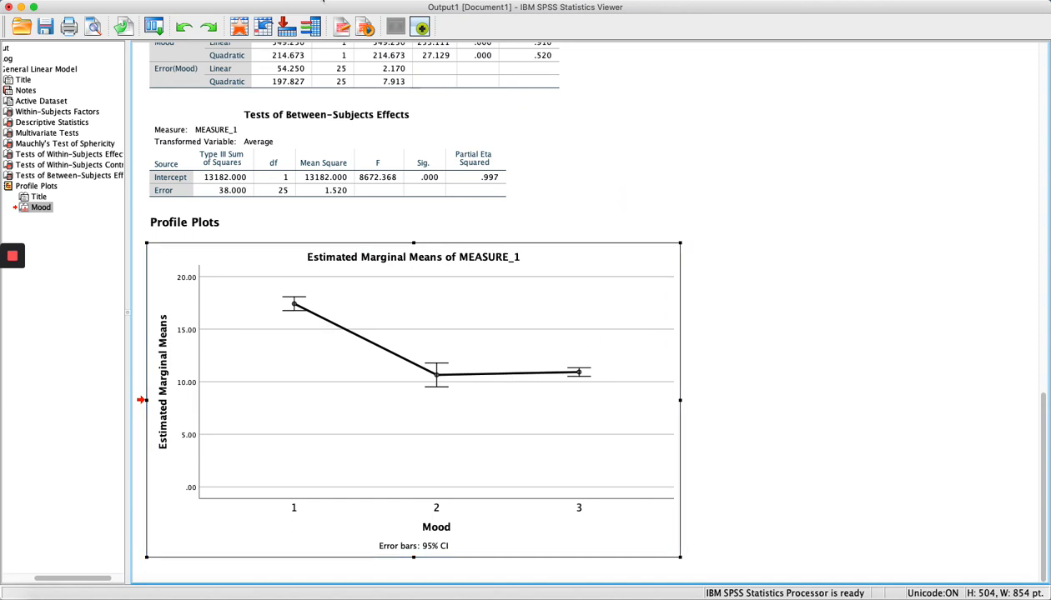
pyautogui.click(357, 2)
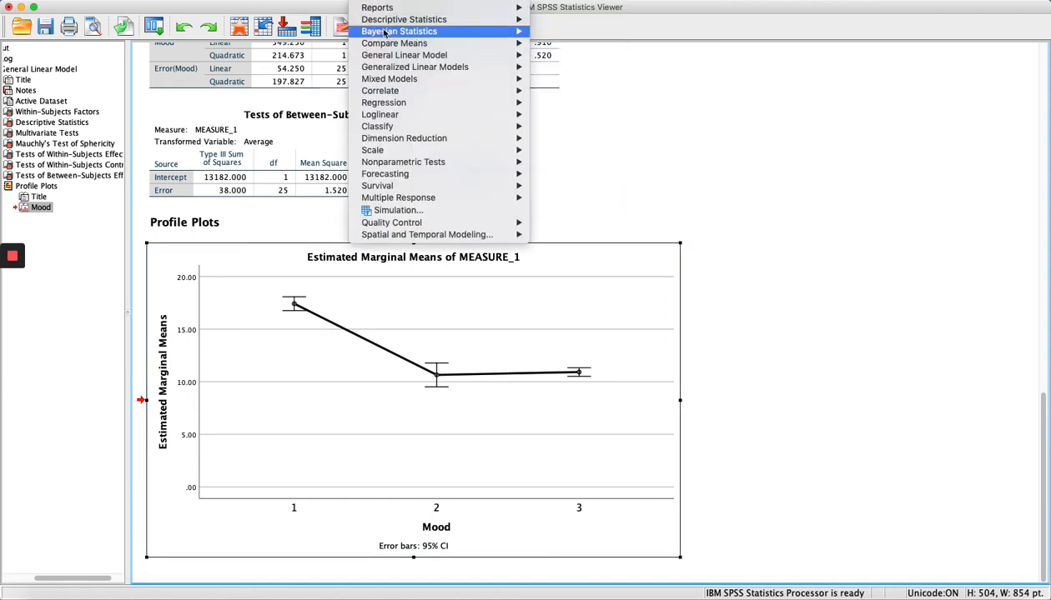
# Start a paired-samples t test, enlarge its window, and pair Positive with Neutral mood scores.
pyautogui.moveTo(395, 48)
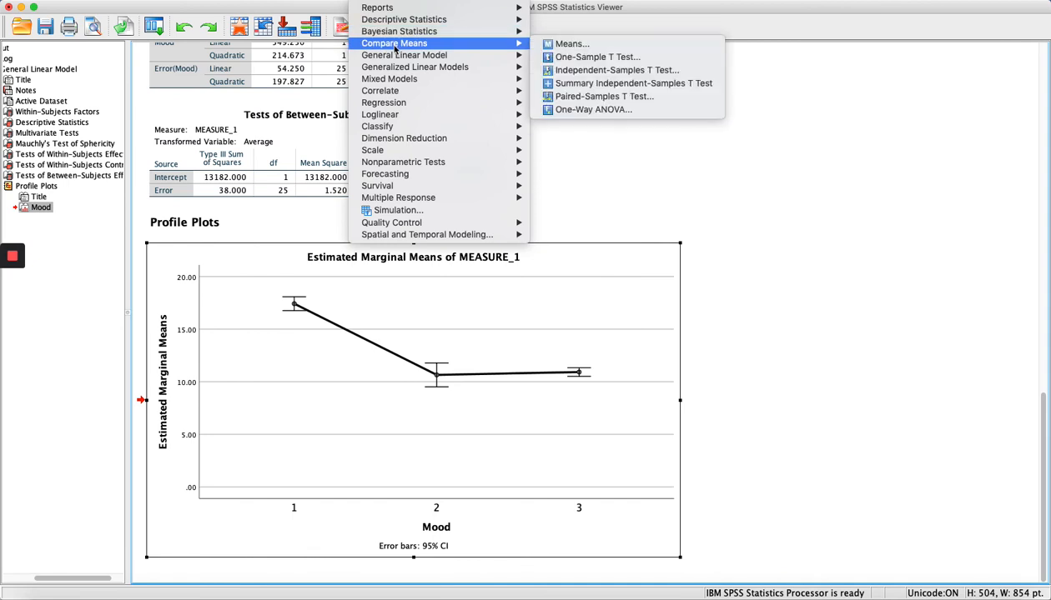
pyautogui.click(593, 97)
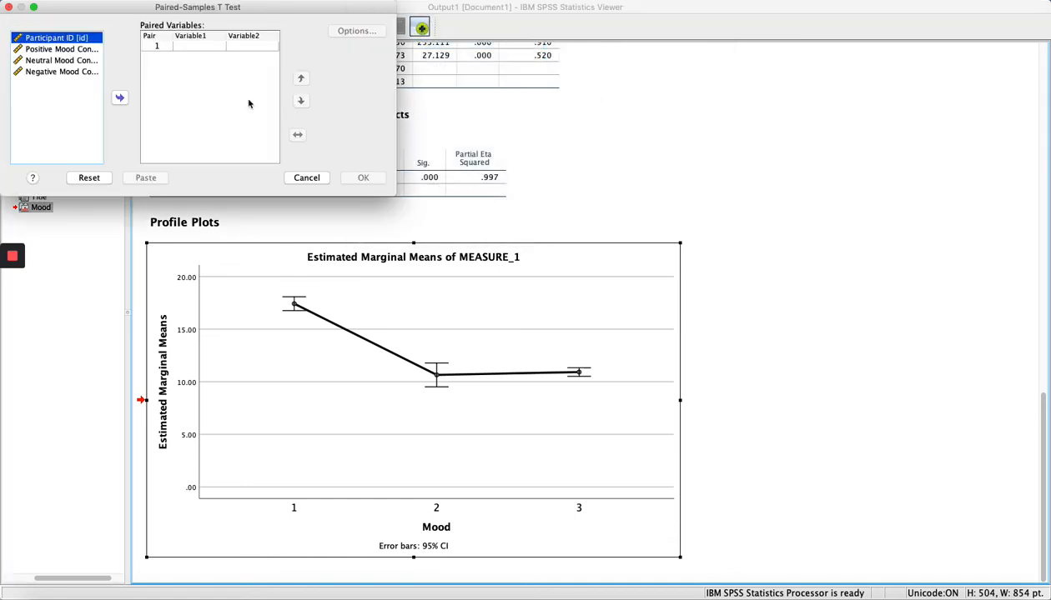
pyautogui.moveTo(393, 195); pyautogui.dragTo(738, 372)
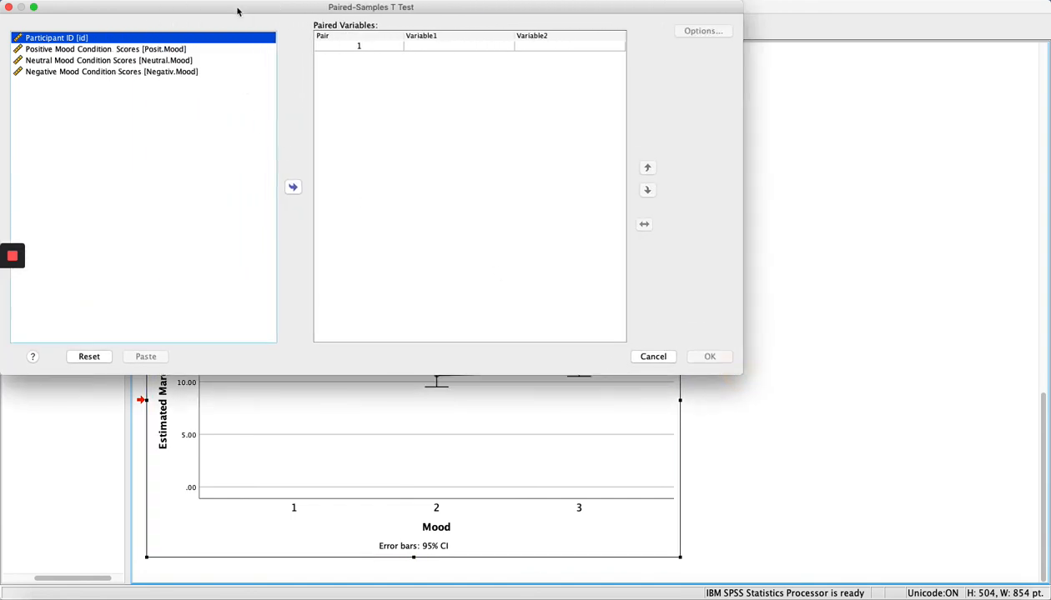
pyautogui.moveTo(236, 10); pyautogui.dragTo(354, 71)
pyautogui.click(219, 110)
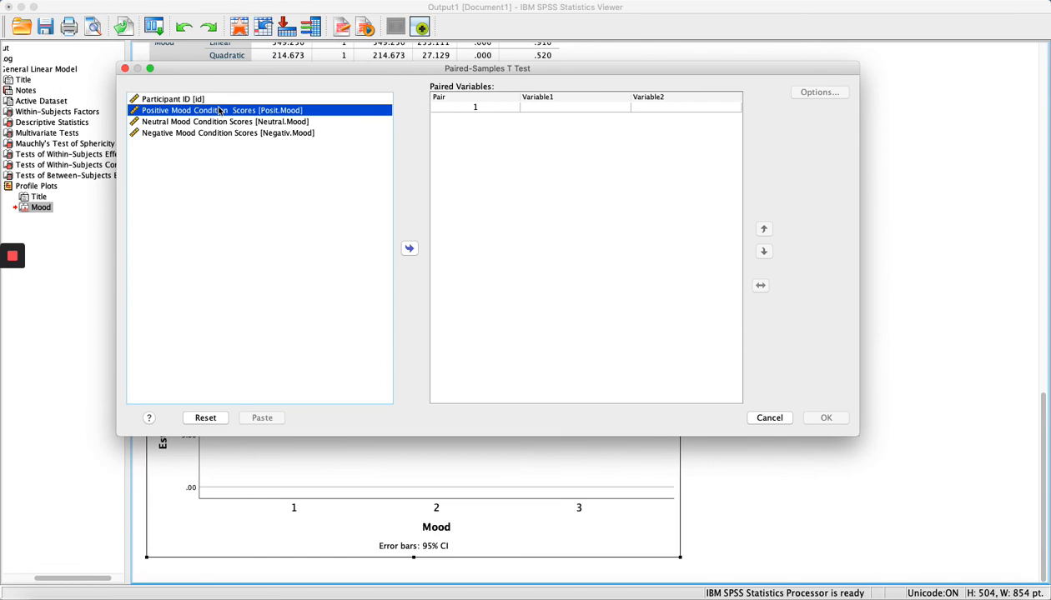
pyautogui.keyDown('shift'); pyautogui.click(208, 122); pyautogui.keyUp('shift')
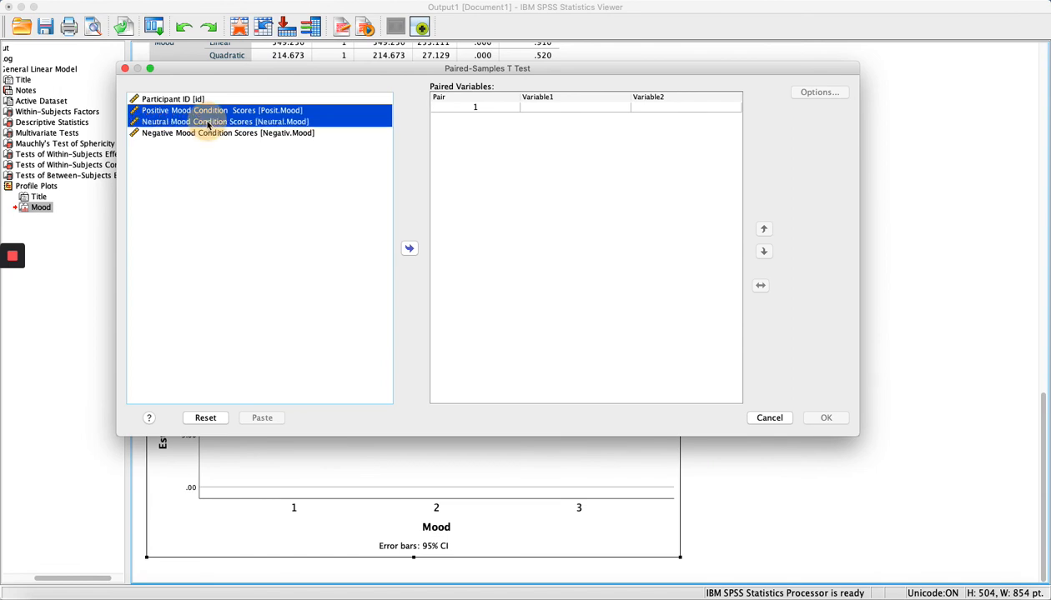
pyautogui.click(408, 249)
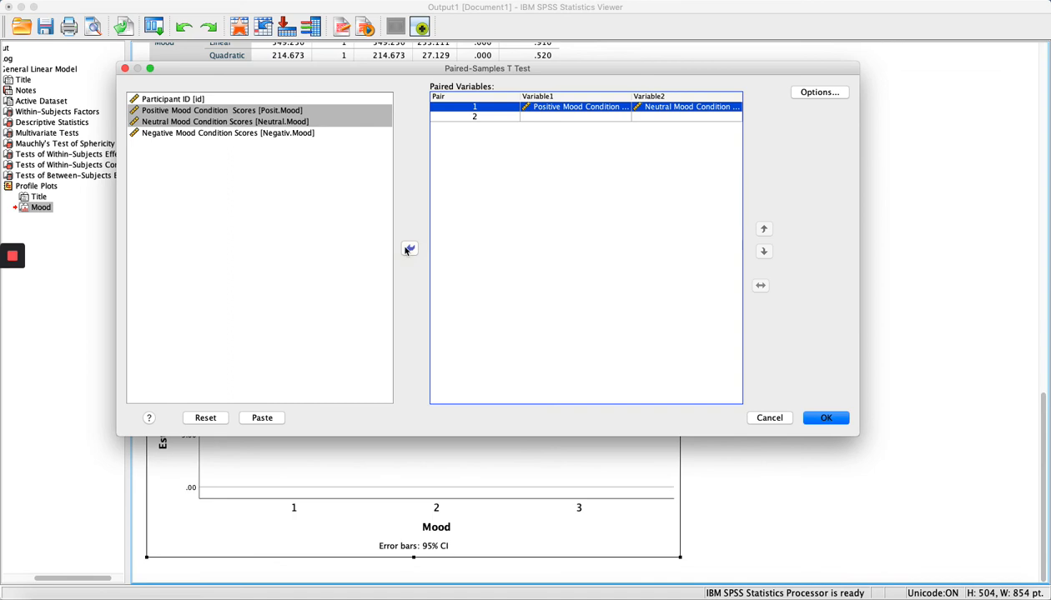
# Add Positive–Negative and Neutral–Negative pairs, keep 95% confidence intervals, and run the tests.
pyautogui.click(192, 115)
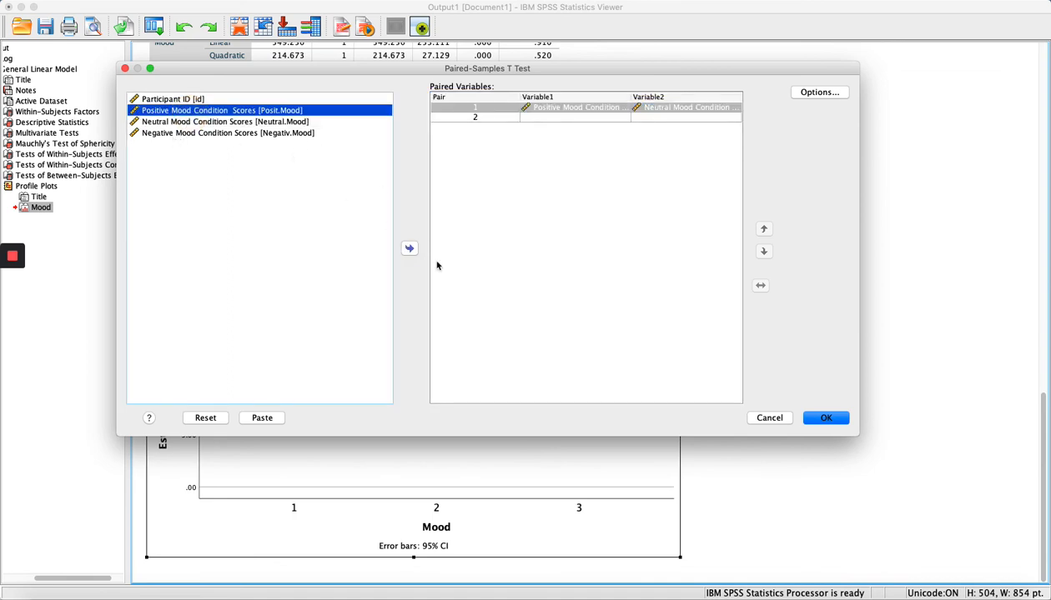
pyautogui.click(409, 248)
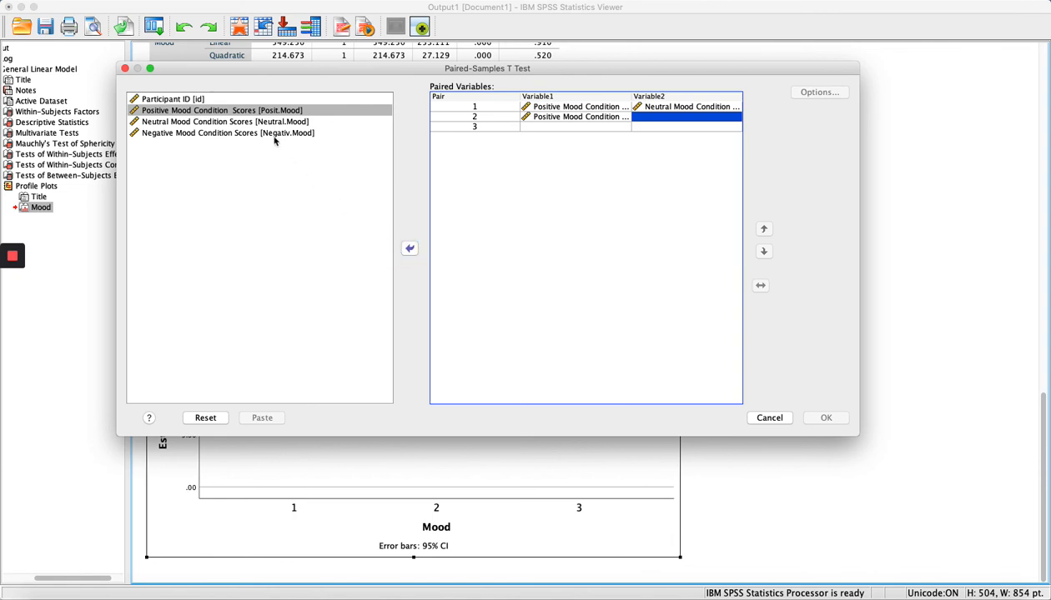
pyautogui.click(272, 134)
pyautogui.click(409, 250)
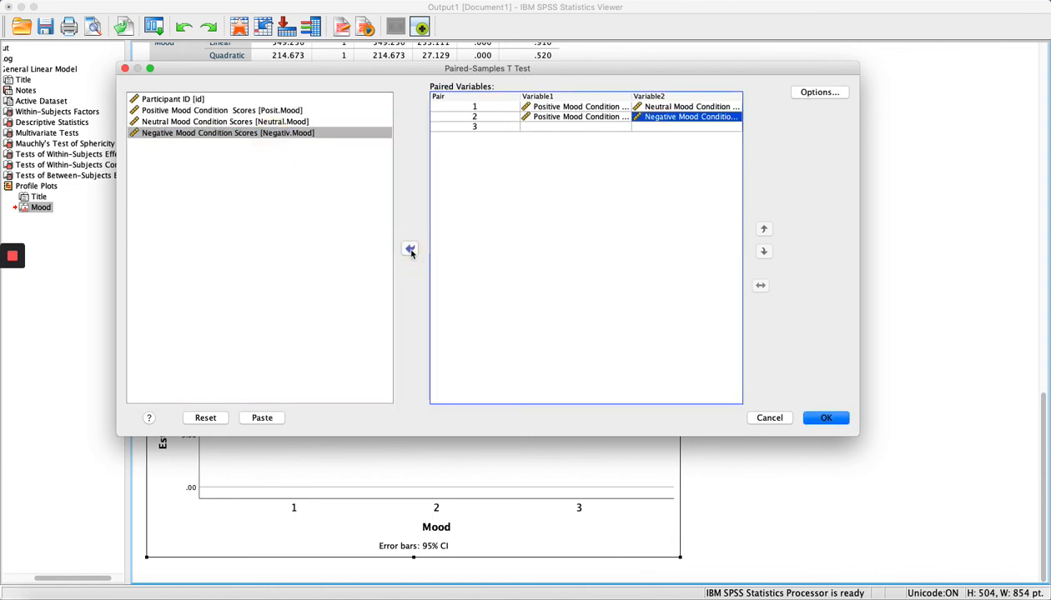
pyautogui.click(214, 125)
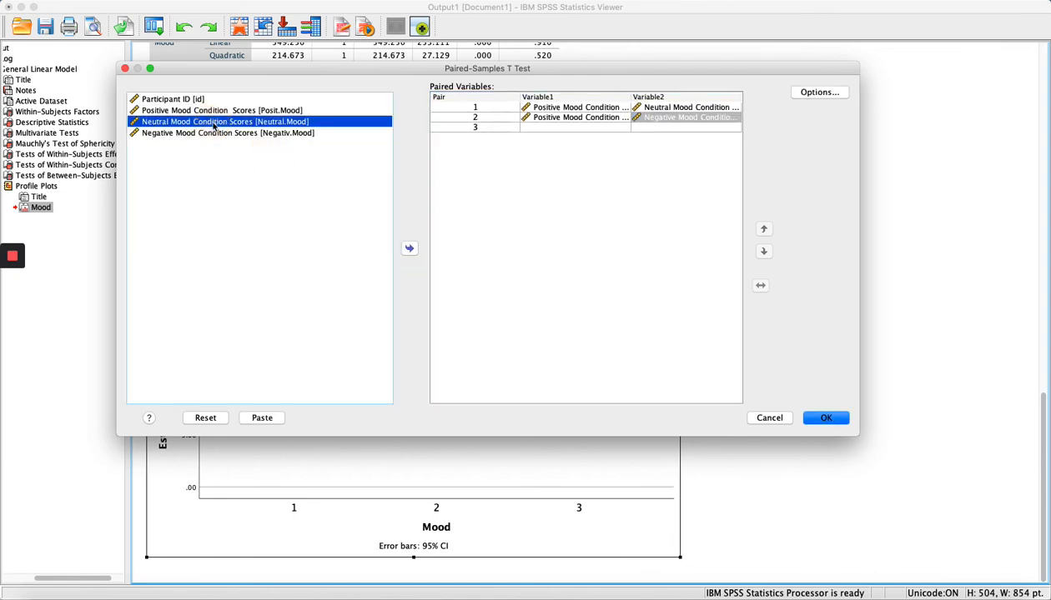
pyautogui.click(409, 248)
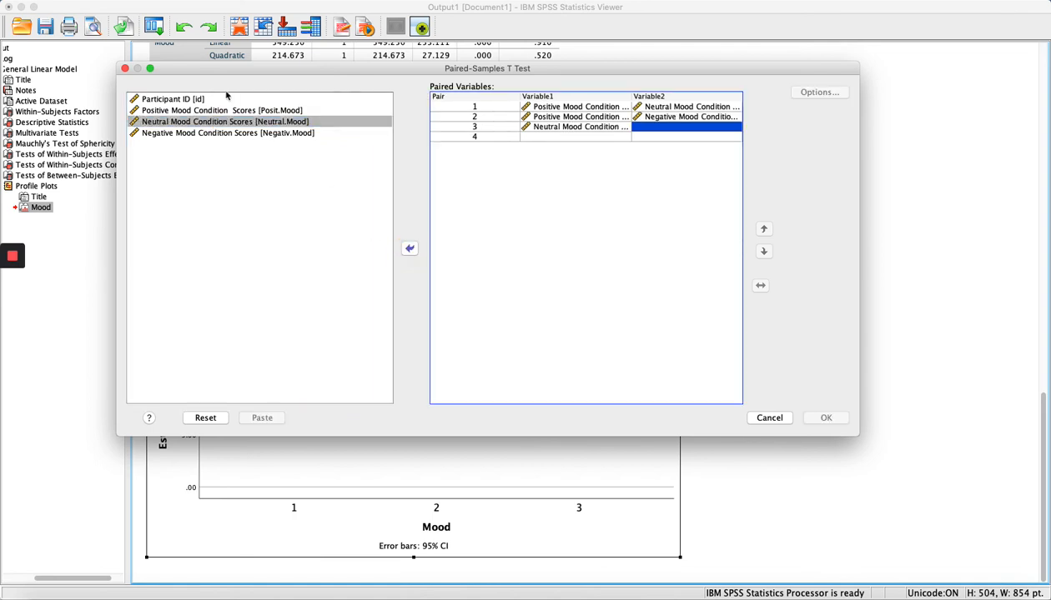
pyautogui.click(195, 134)
pyautogui.click(407, 250)
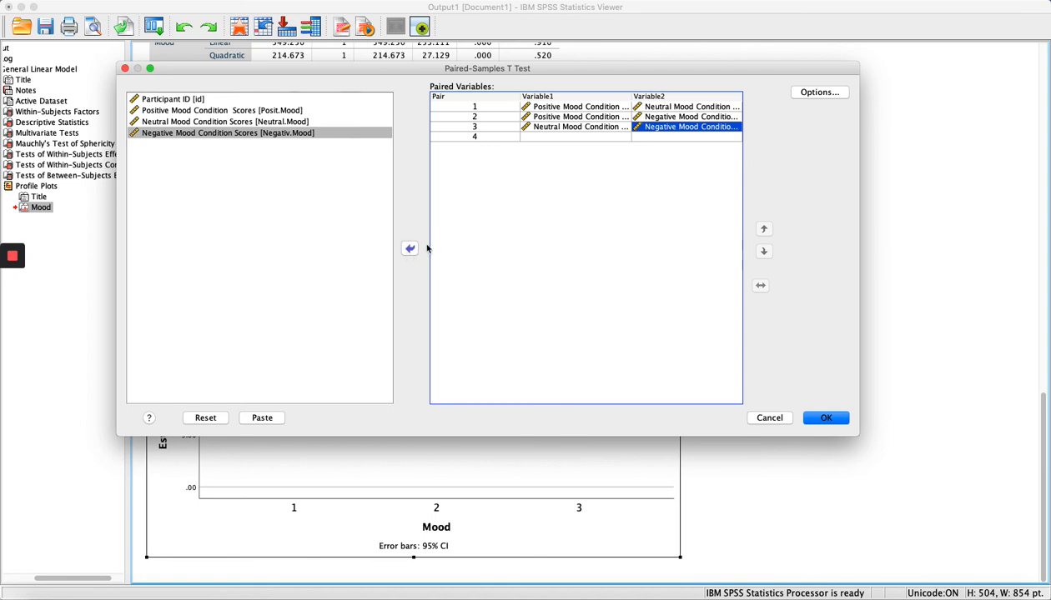
pyautogui.click(801, 95)
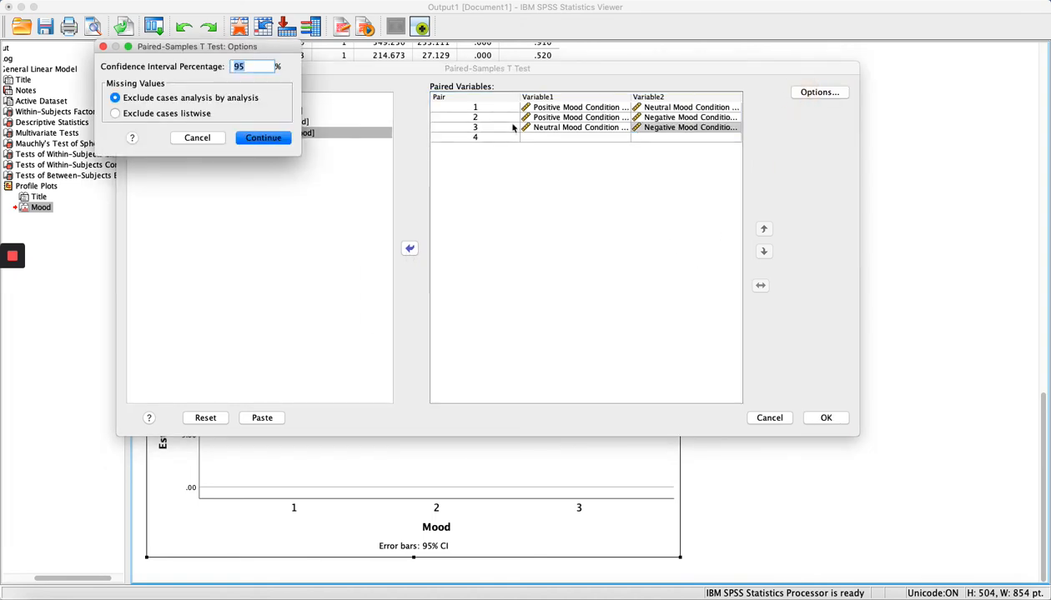
pyautogui.click(269, 144)
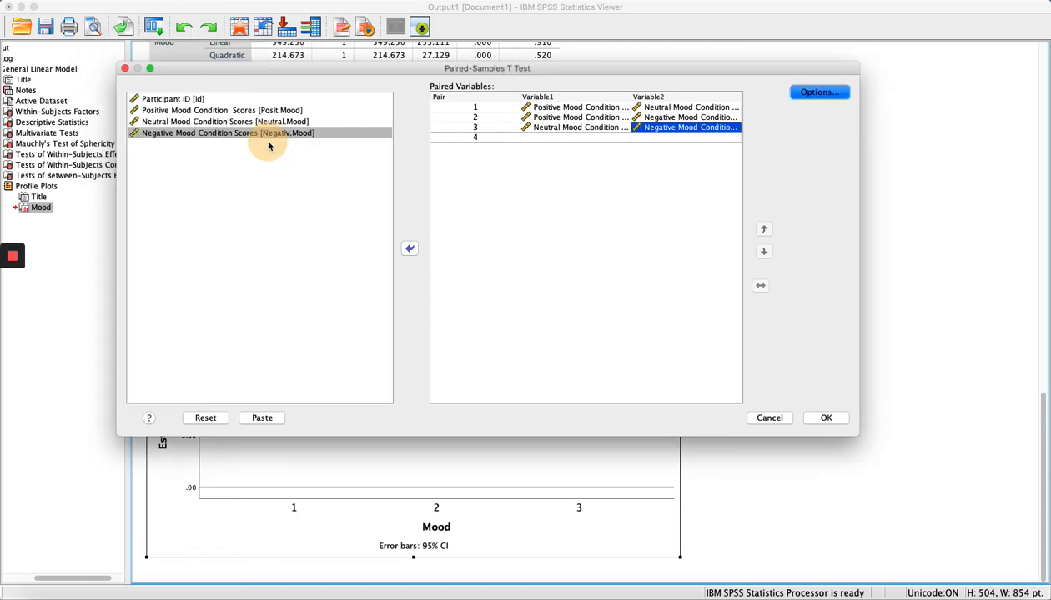
pyautogui.click(824, 418)
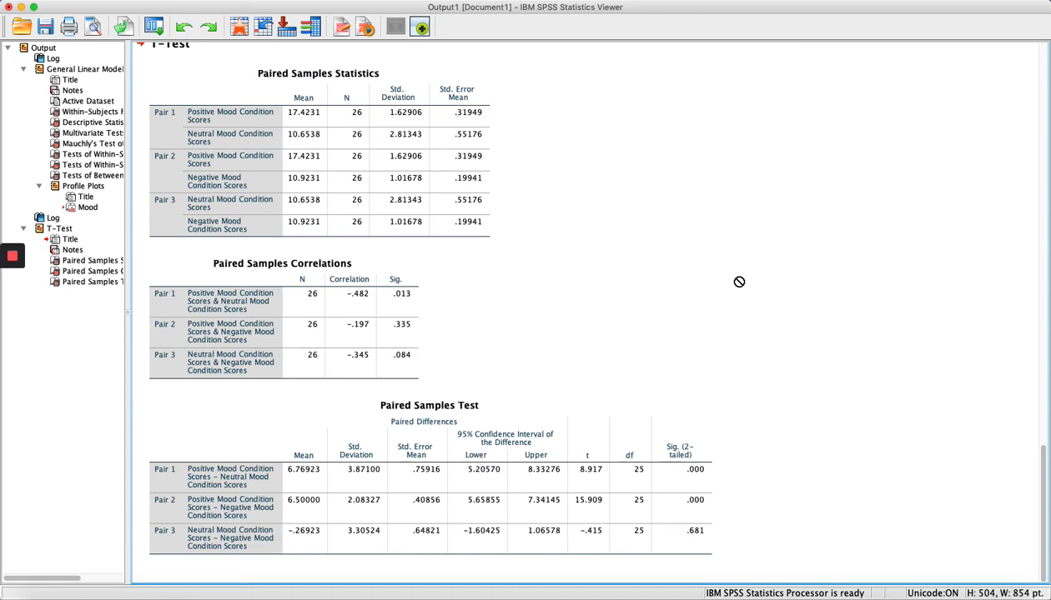
pyautogui.click(392, 172)
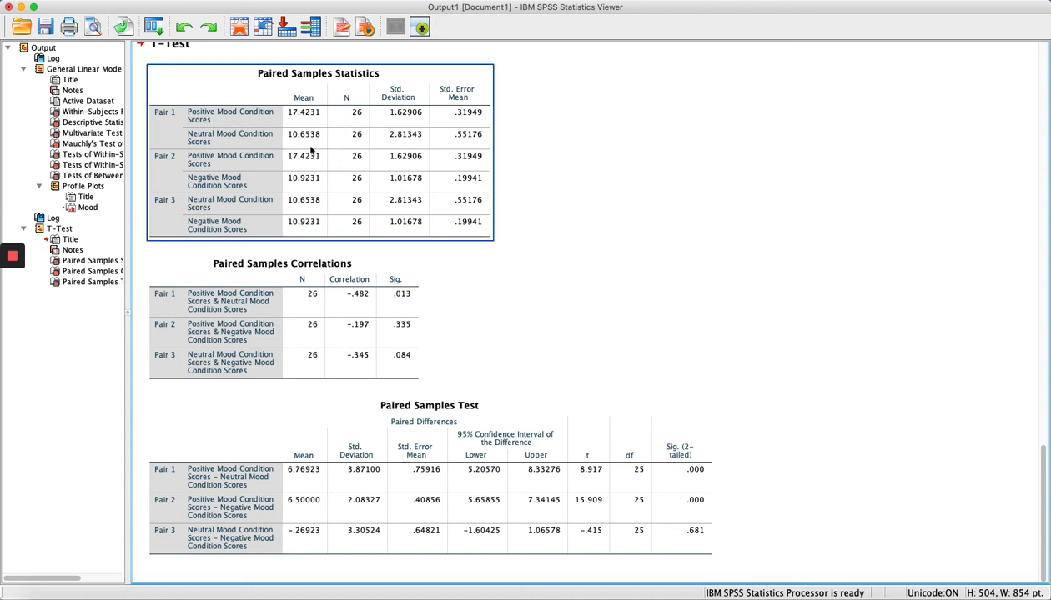
pyautogui.click(505, 329)
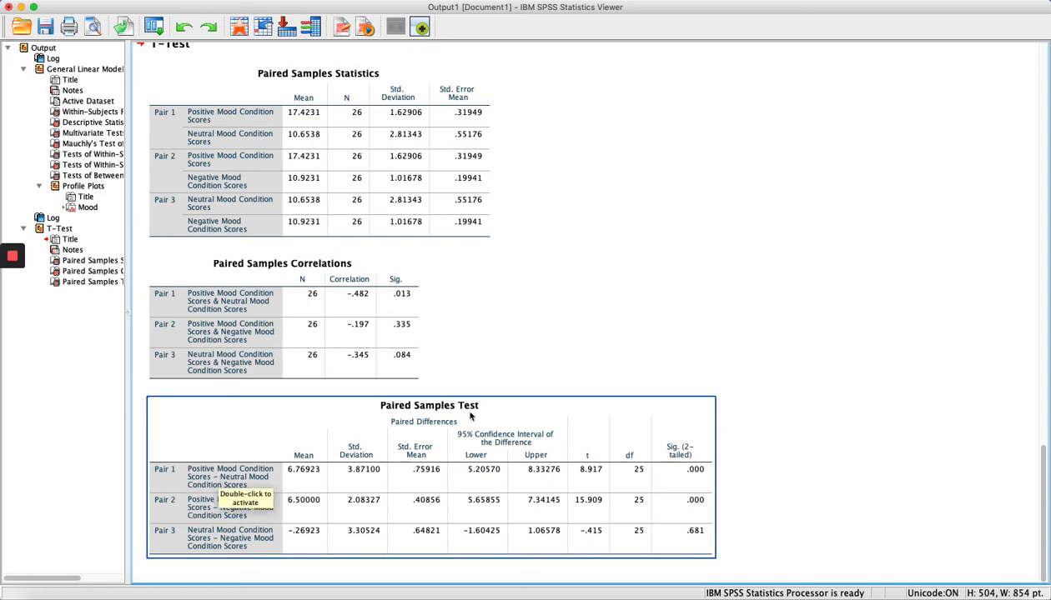
pyautogui.click(697, 477)
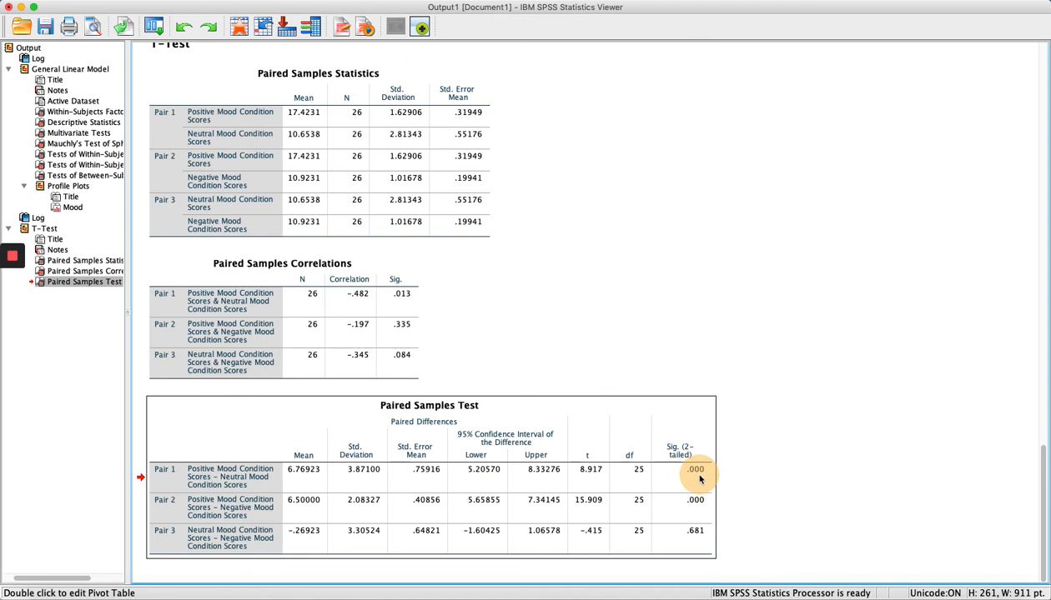
pyautogui.moveTo(700, 479)
pyautogui.mouseDown()
pyautogui.moveTo(591, 485)
pyautogui.moveTo(703, 482)
pyautogui.mouseUp()
pyautogui.moveTo(703, 481); pyautogui.dragTo(703, 481)
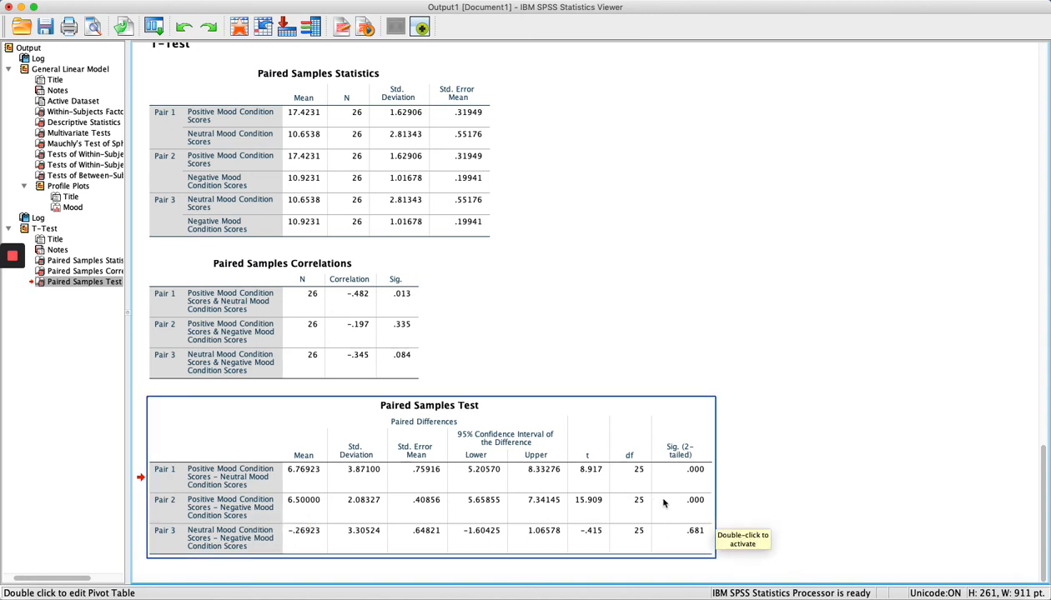
pyautogui.click(699, 505)
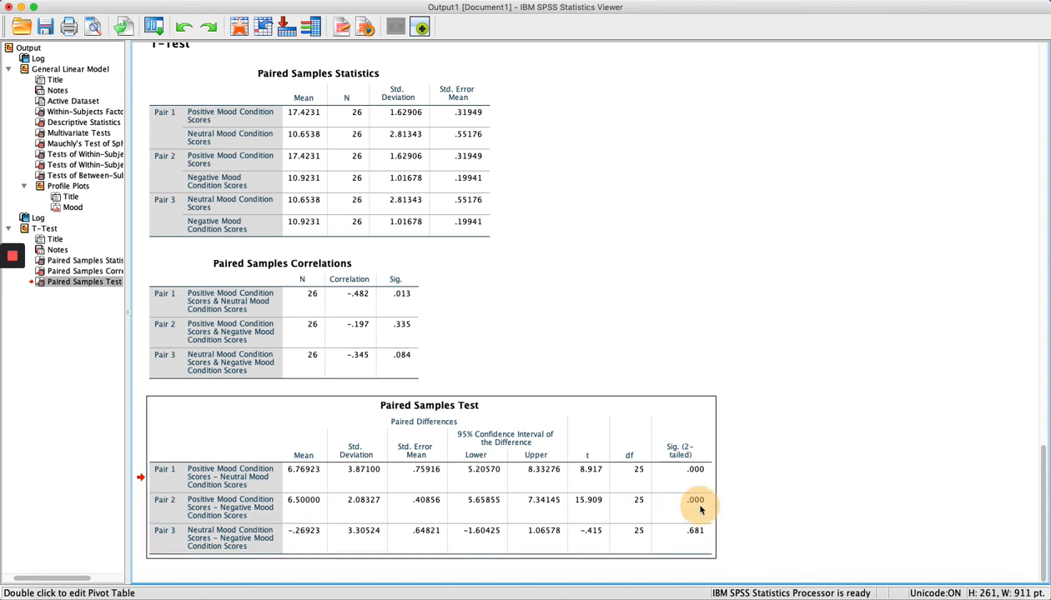
pyautogui.moveTo(700, 508); pyautogui.dragTo(591, 517)
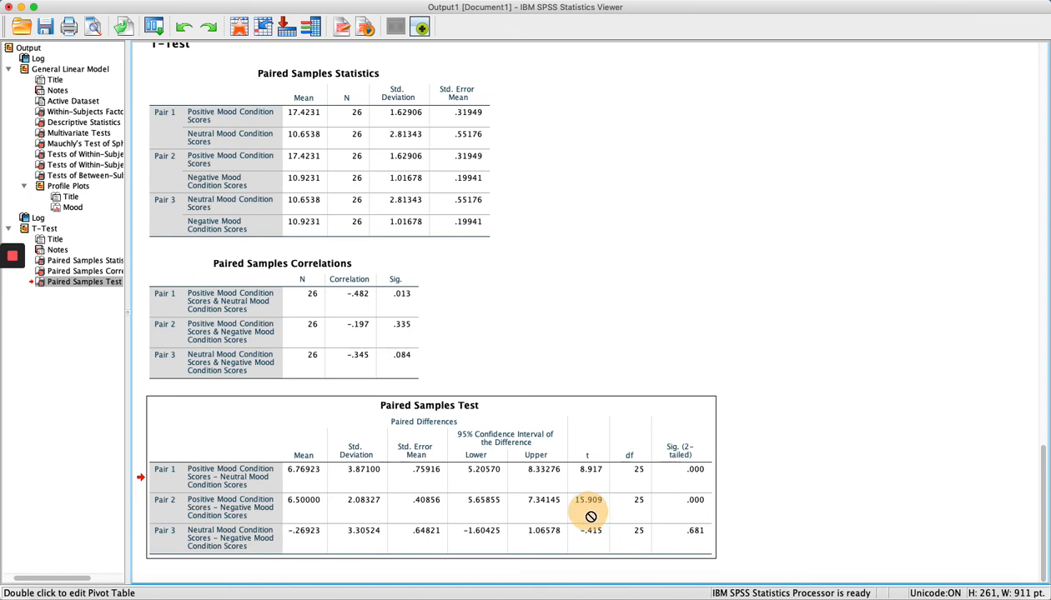
pyautogui.moveTo(591, 517); pyautogui.dragTo(589, 517)
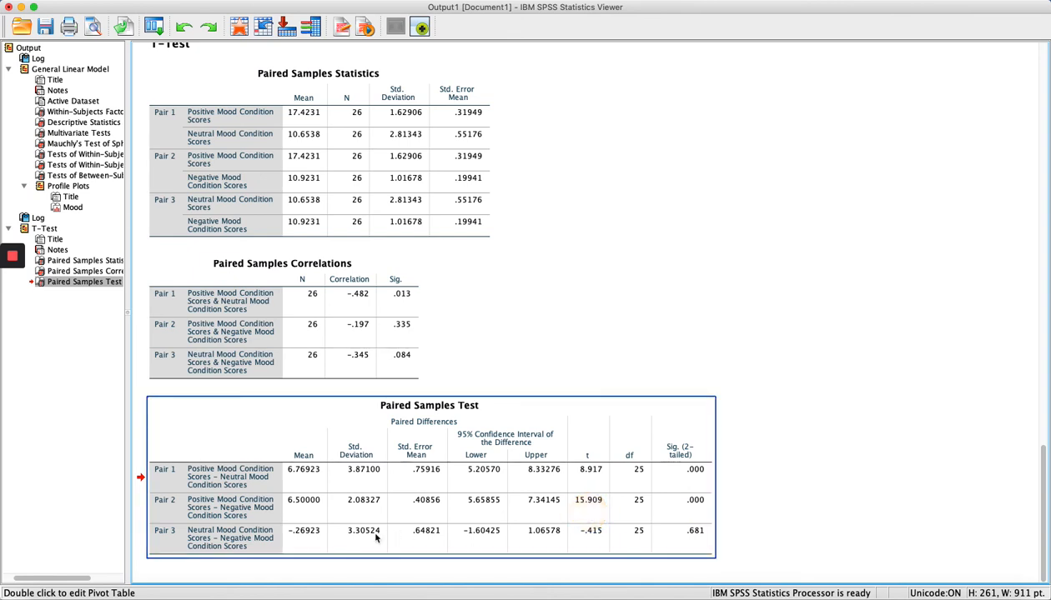
pyautogui.click(693, 543)
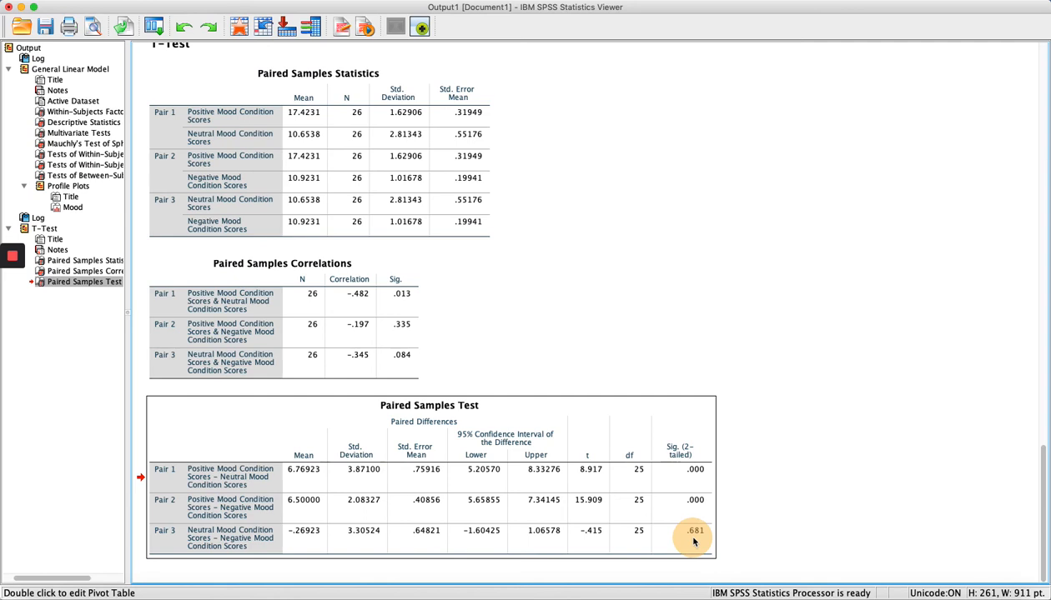
pyautogui.moveTo(694, 542); pyautogui.dragTo(715, 333)
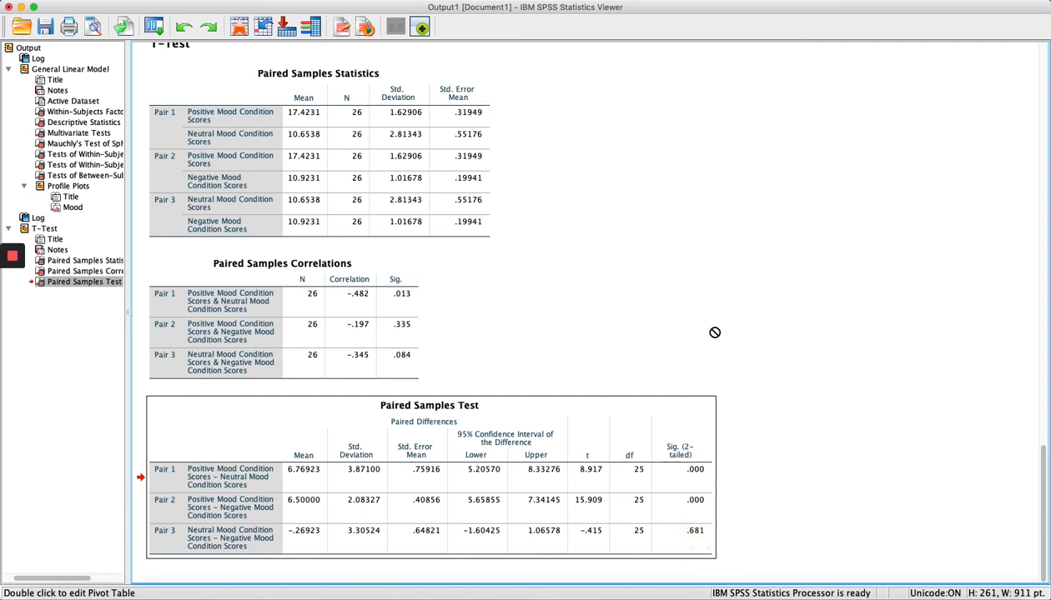
# Scroll up to the Mood profile plot, with means falling from about 17.4 to 10.7 and 10.9.
pyautogui.scroll(10, 715, 332)
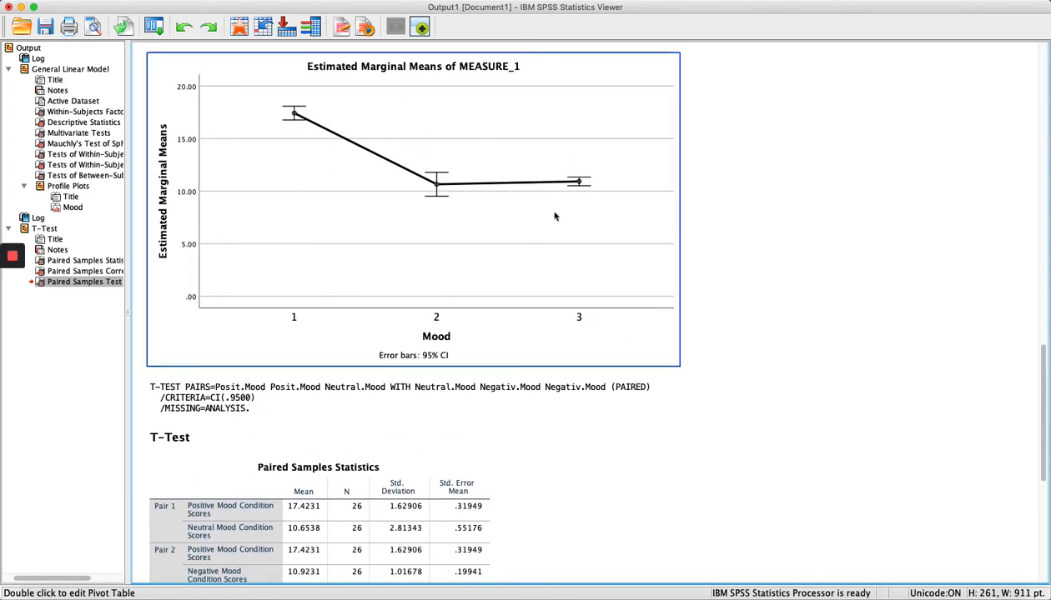
pyautogui.click(293, 115)
pyautogui.moveTo(293, 115); pyautogui.dragTo(436, 196)
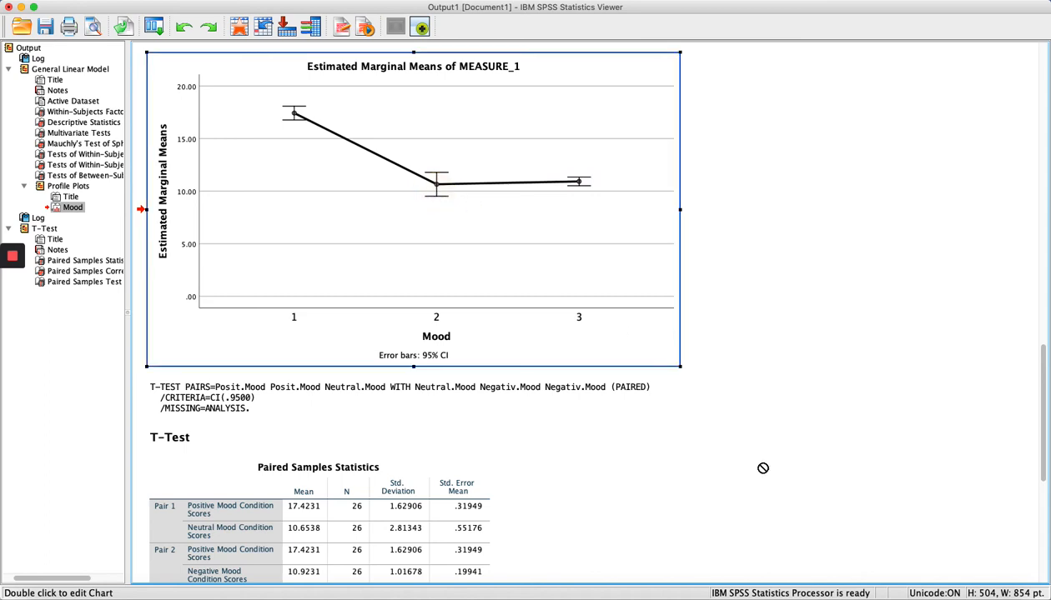
pyautogui.click(792, 326)
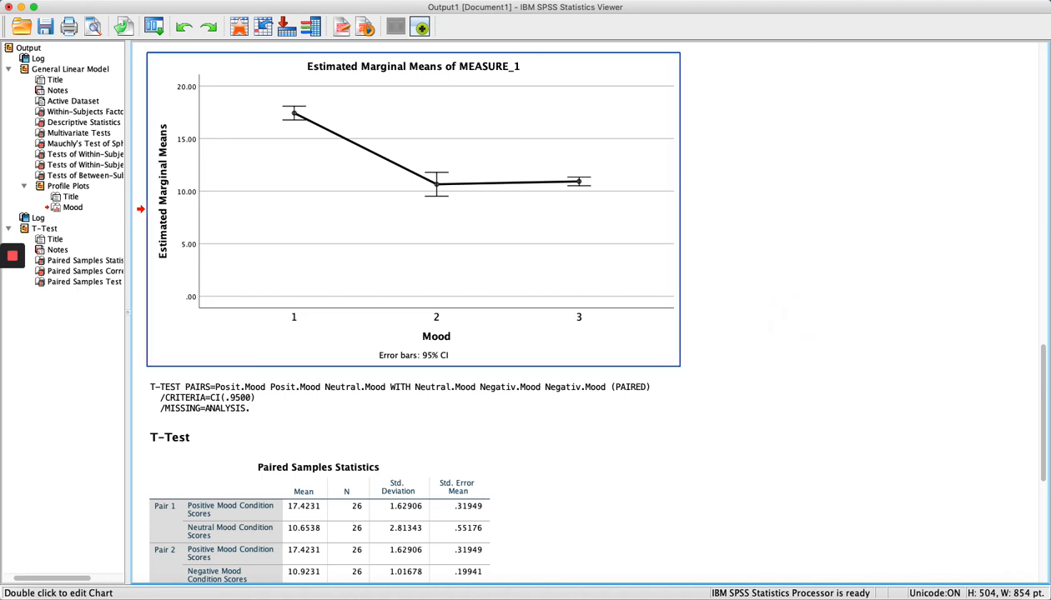
pyautogui.moveTo(12, 262)
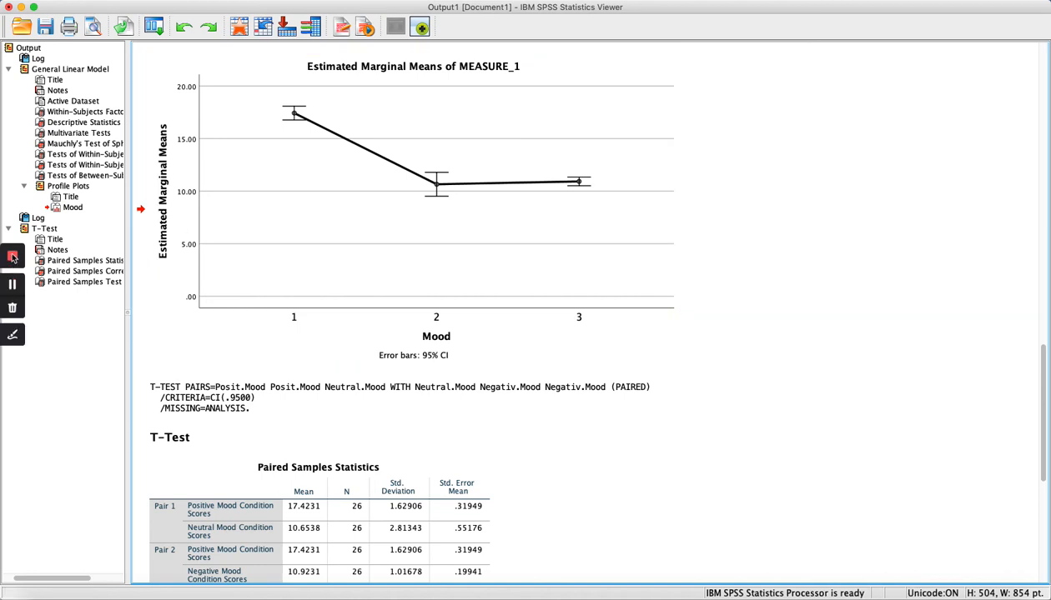